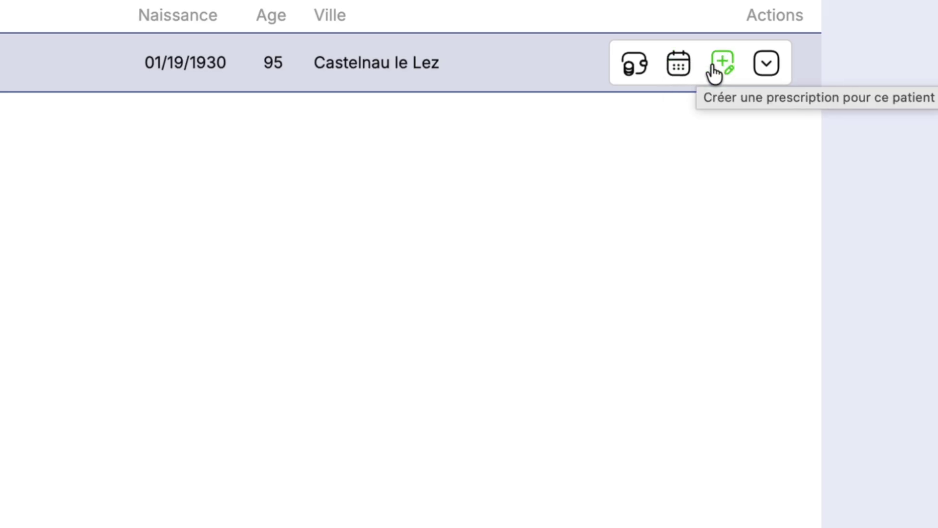
Examine the additional actions available for the patient in the patient list
left_click(767, 64)
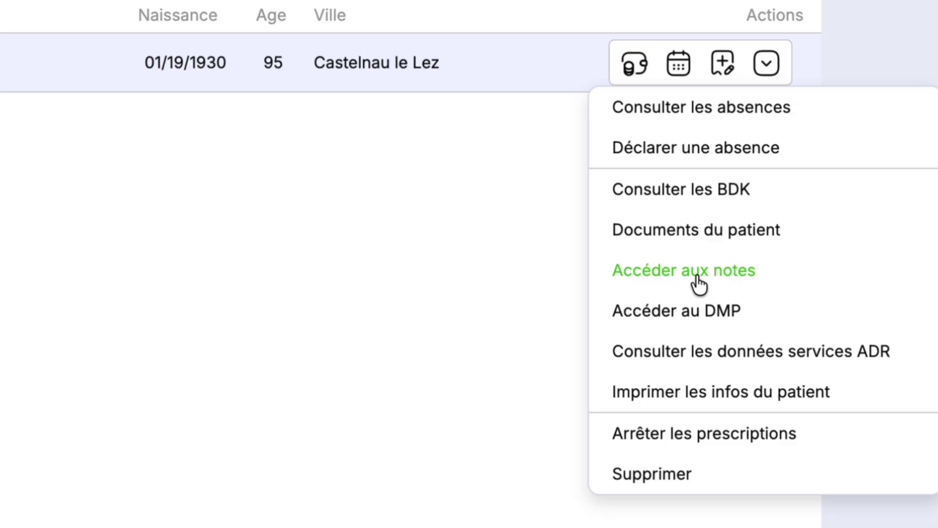
mouse_move(683, 314)
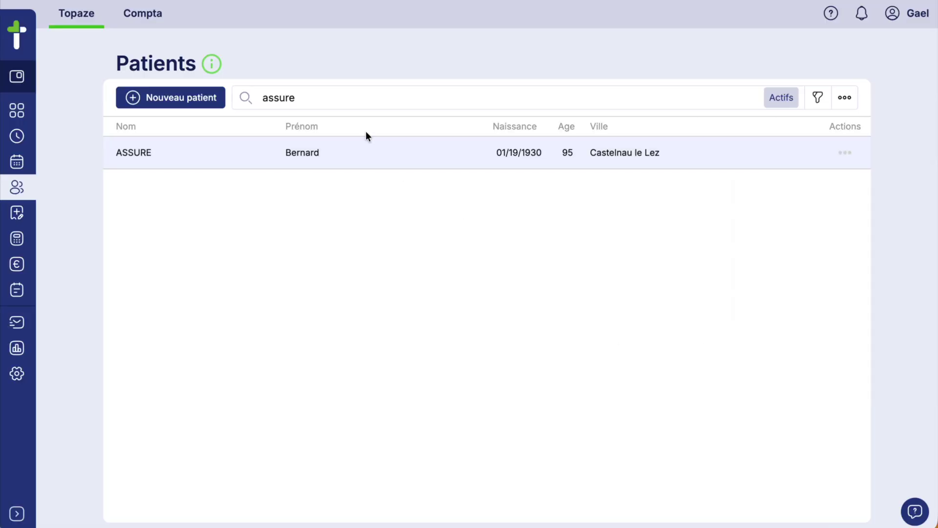
Open the patient's record from the list and bring up the information form for editing
left_click(367, 152)
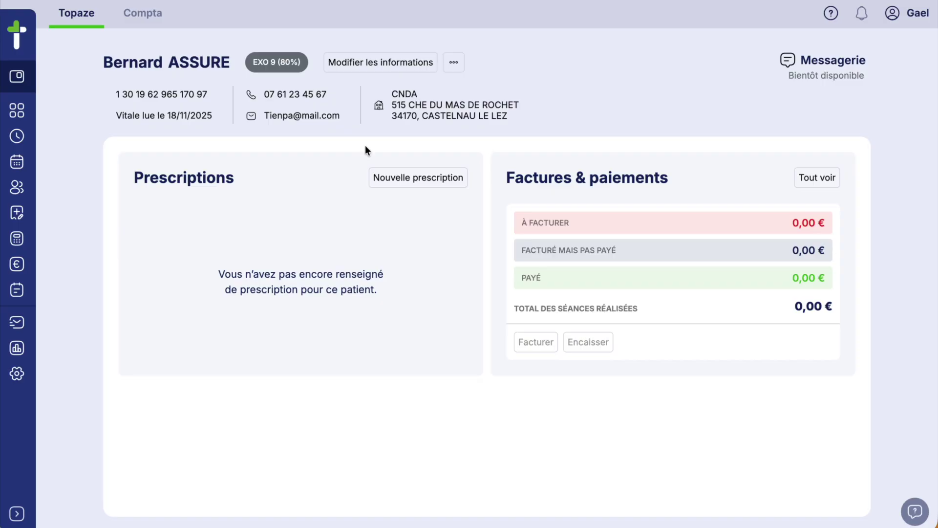
left_click(385, 64)
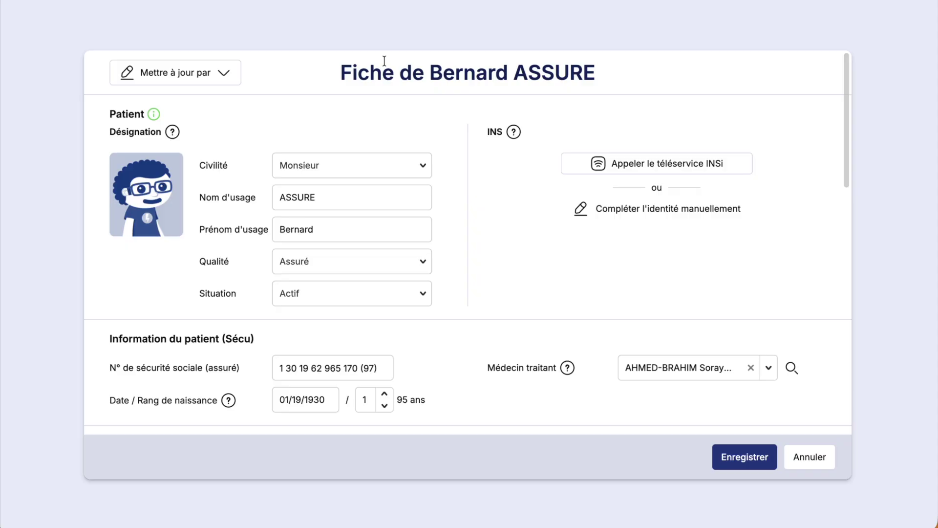
scroll(454, 202, "down", 3)
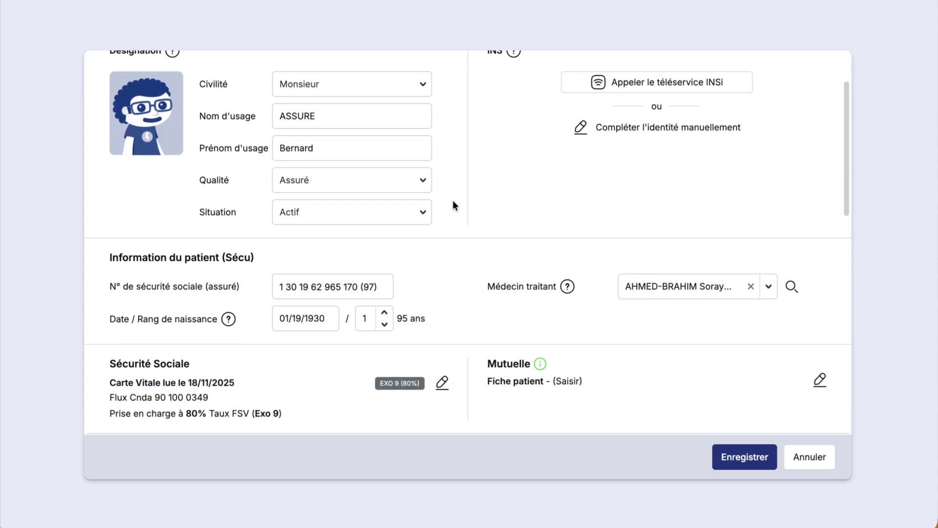
scroll(419, 362, "up", 3)
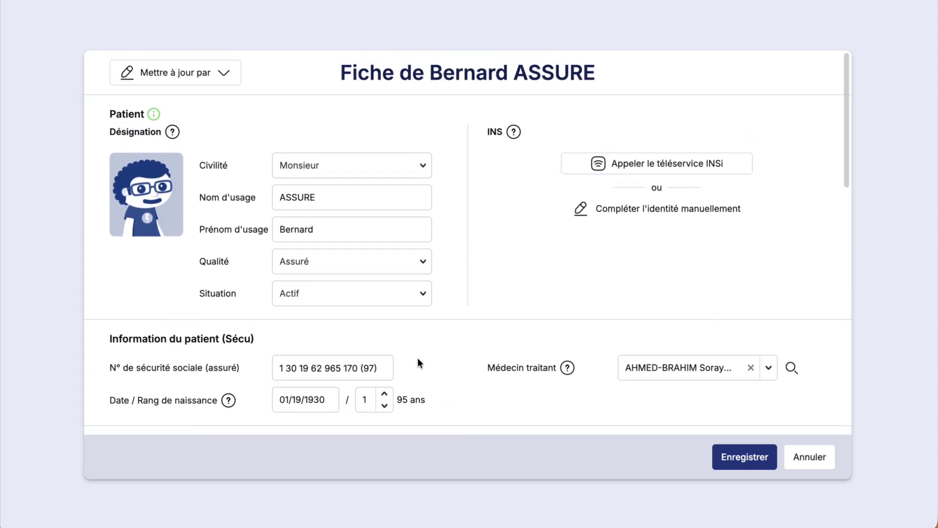
left_click(228, 73)
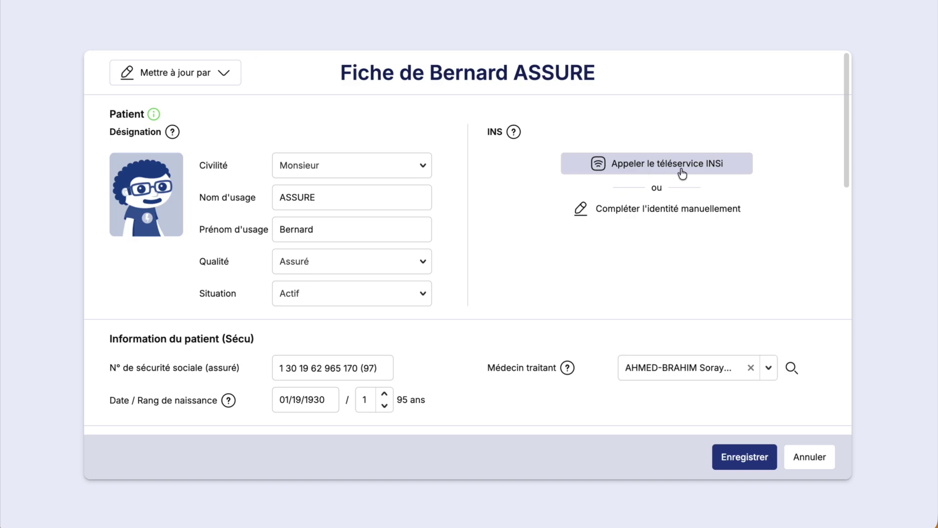
Open the patient's mutuelle details for entry, keeping Attestation de mutuelle ou de complémentaire as support type and Gestion Séparée as management mode
scroll(578, 317, "down", 3)
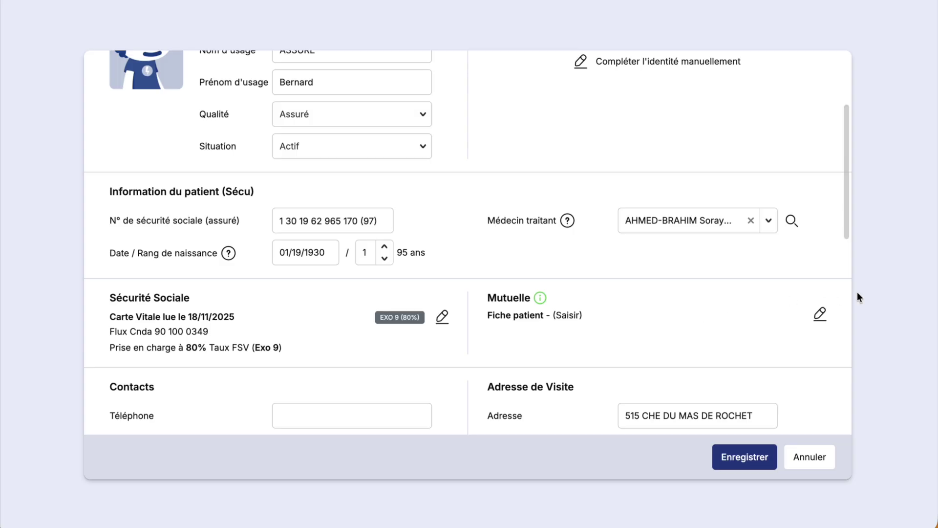
left_click(821, 317)
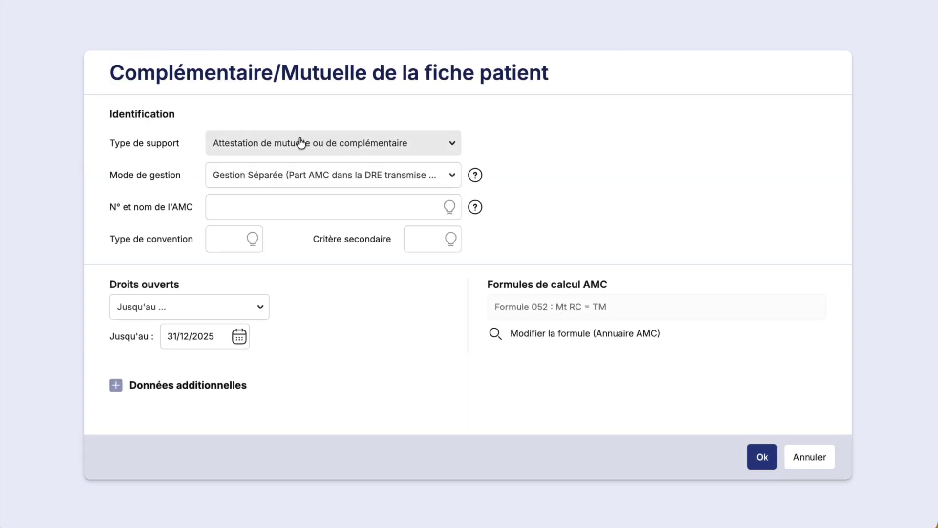
left_click(355, 148)
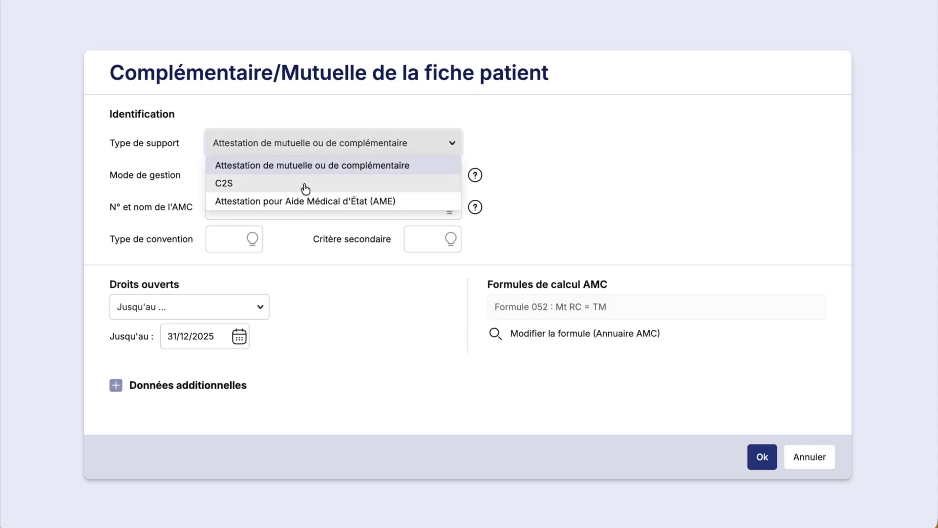
left_click(503, 158)
left_click(356, 175)
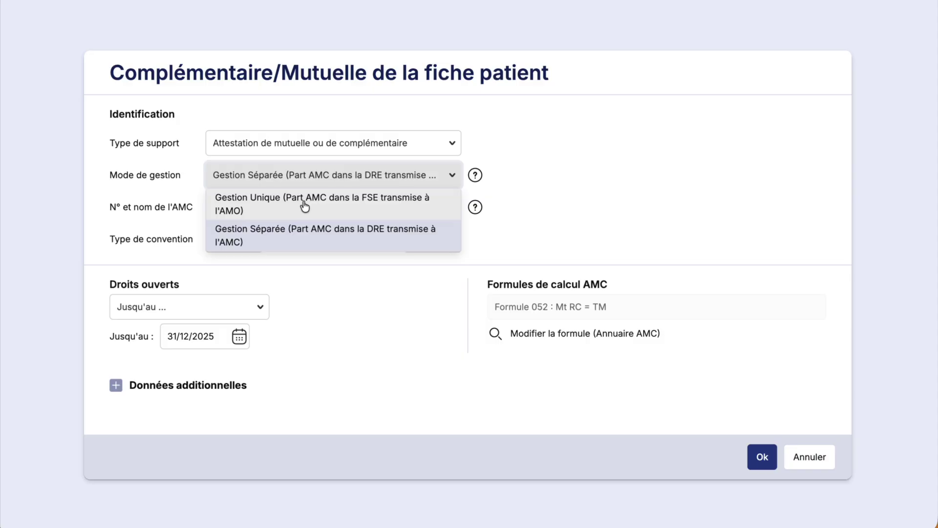
left_click(281, 240)
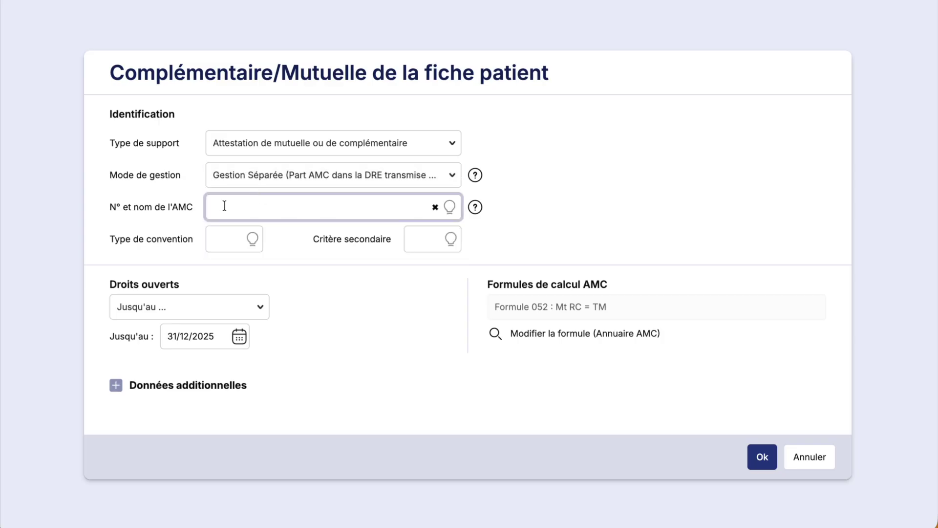
Set the AMC to Groupama with convention type SP and validate the mutuelle details
type("GROUPAMA")
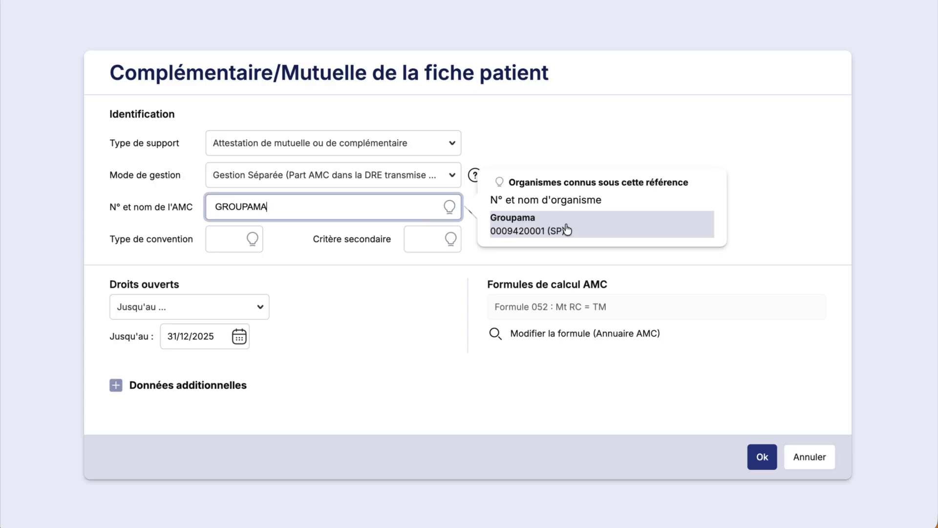
left_click(568, 228)
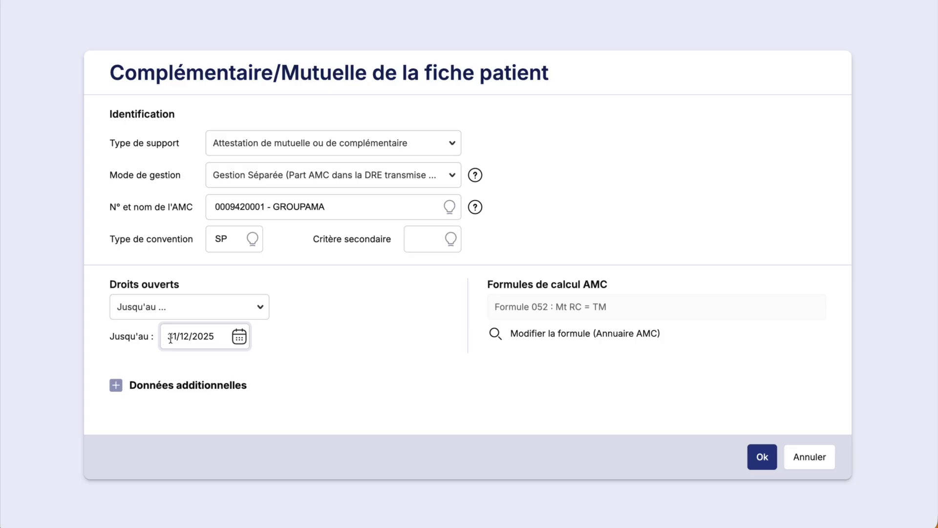
left_click(764, 458)
Review the contacts, notes, contact persons and medical history sections of the patient form and save it
scroll(553, 347, "down", 3)
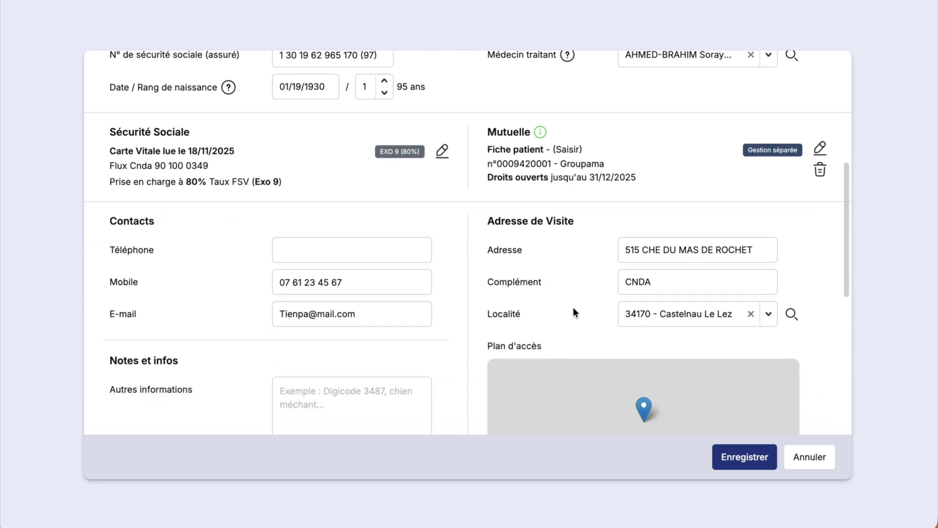
scroll(573, 306, "down", 3)
left_click(386, 248)
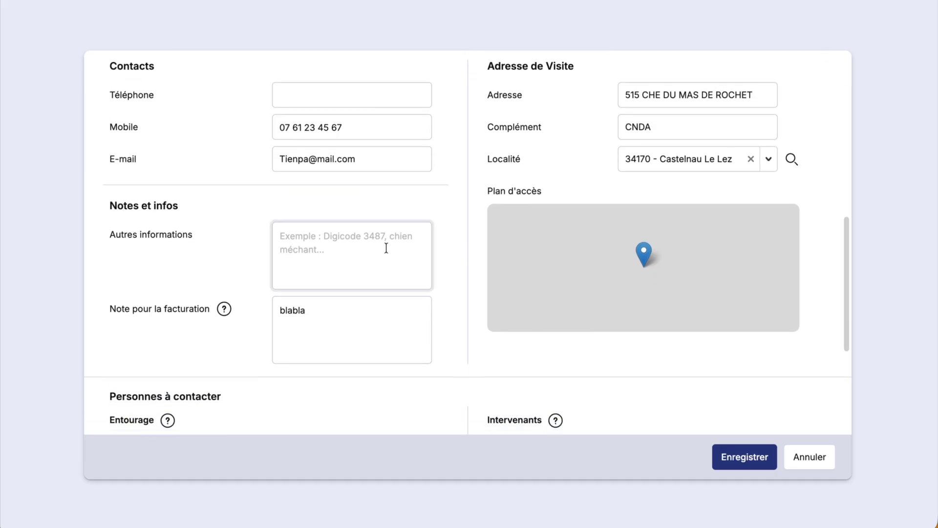
scroll(381, 347, "down", 2)
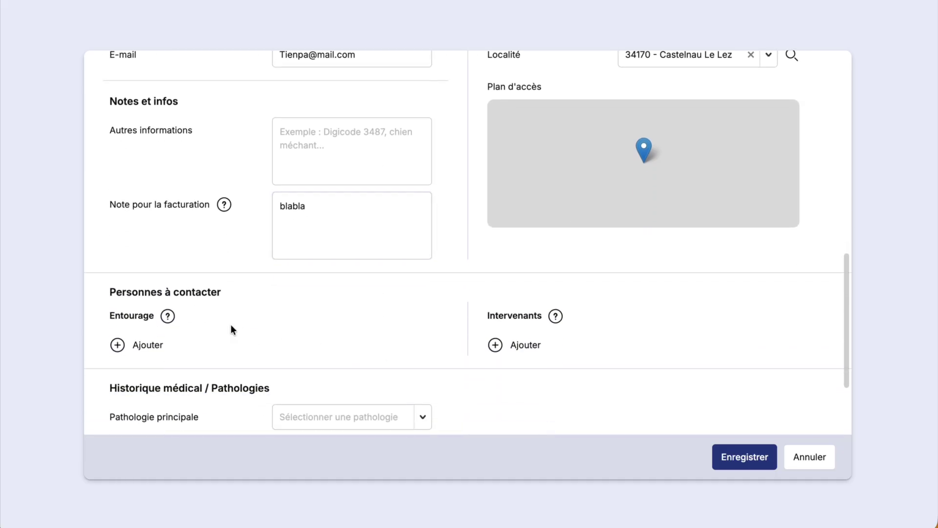
mouse_move(553, 321)
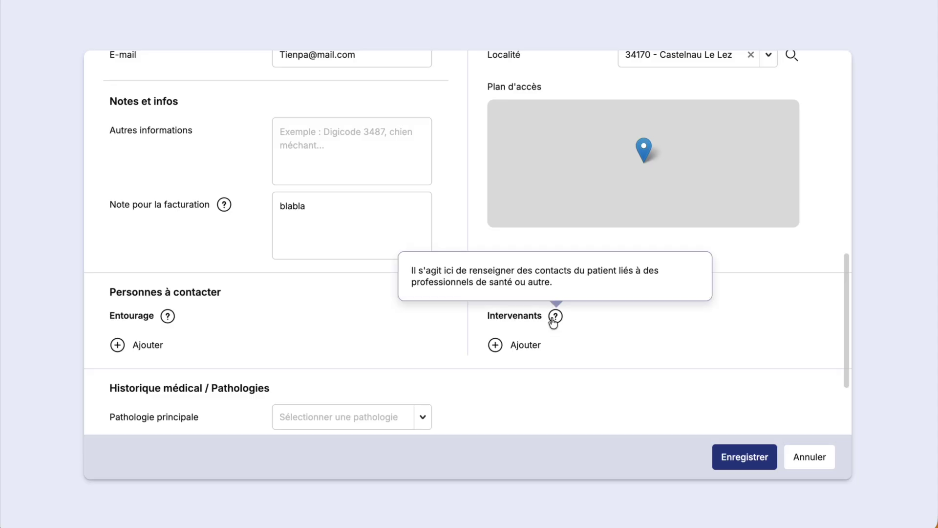
scroll(553, 321, "down", 3)
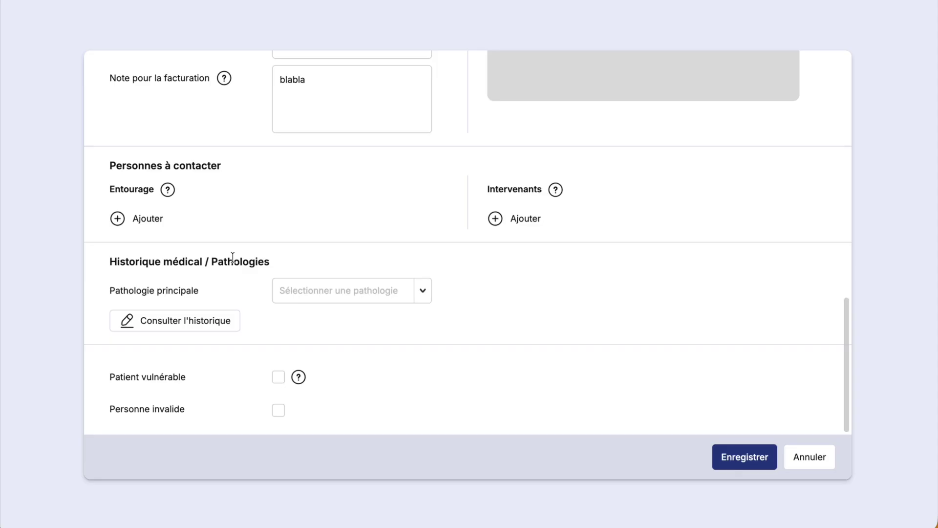
scroll(450, 180, "up", 3)
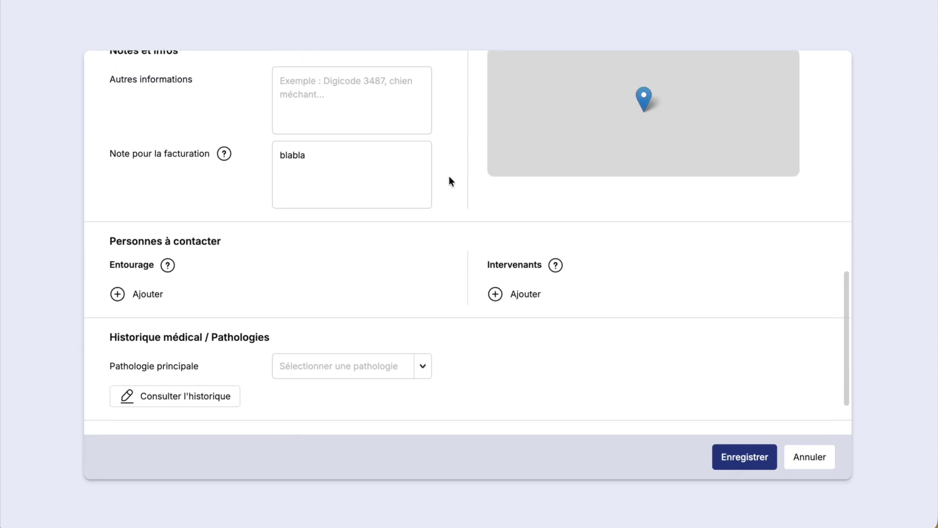
left_click(743, 457)
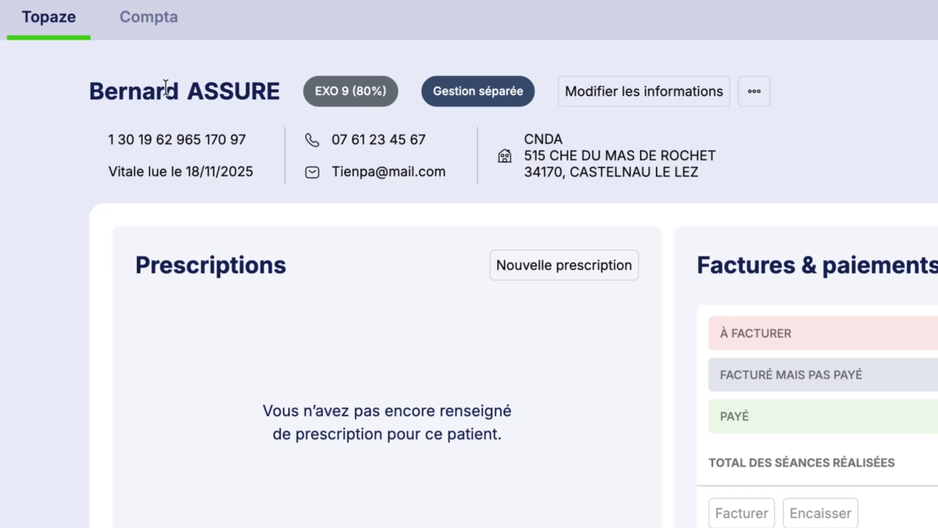
Examine the coverage details, management mode and additional actions in the patient record's header
mouse_move(348, 92)
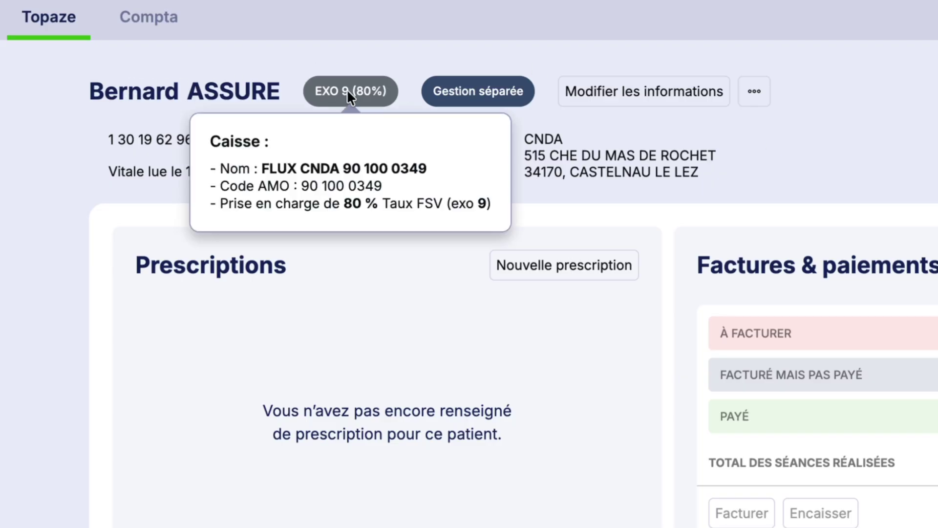
mouse_move(468, 98)
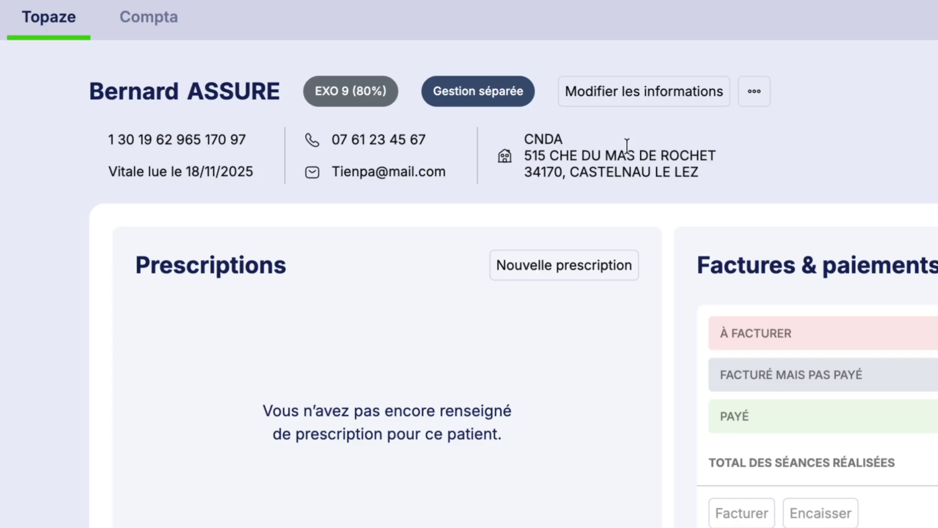
left_click(760, 91)
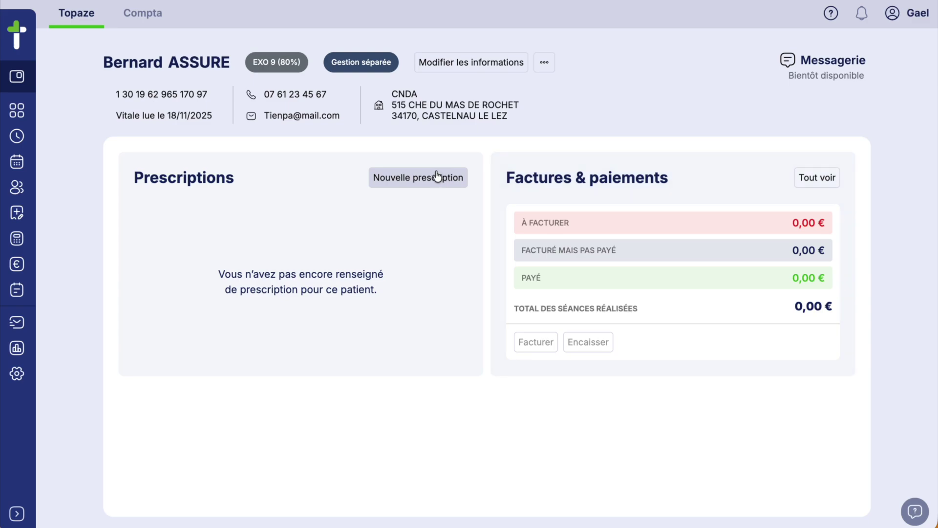
Start a new prescription for the patient, keeping the type Standard and setting the prescription date to 27/10/2025
left_click(412, 182)
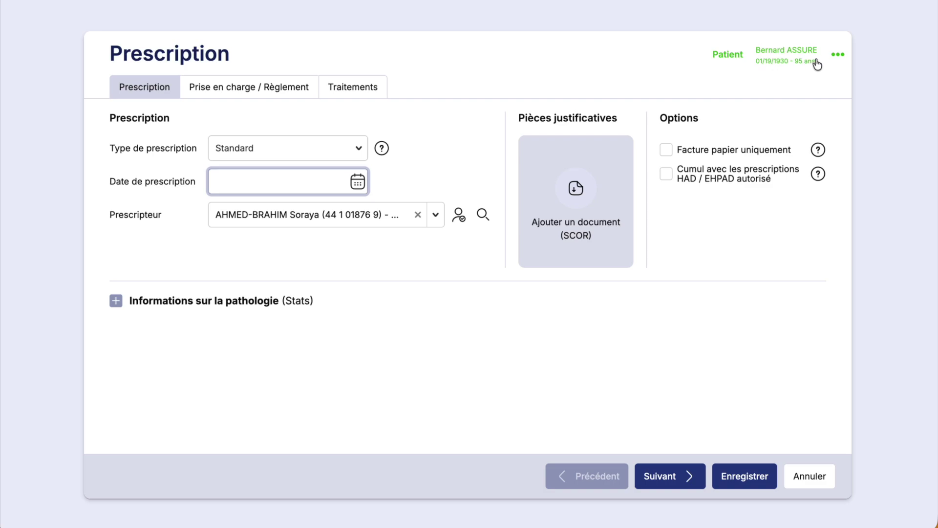
left_click(839, 59)
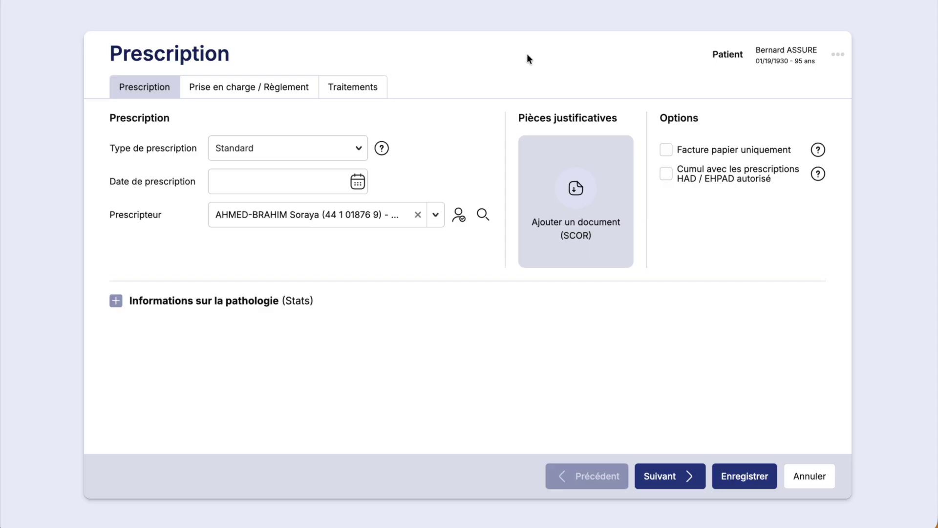
left_click(360, 148)
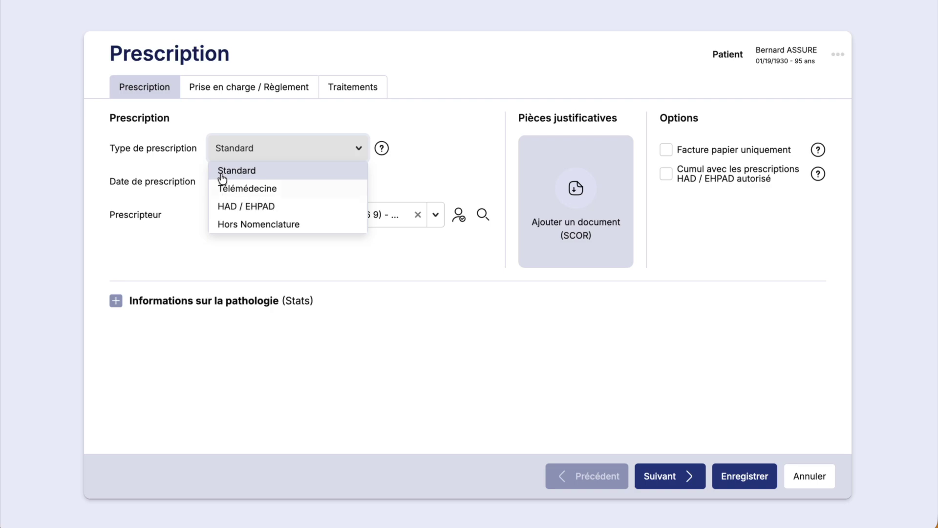
left_click(453, 149)
left_click(253, 184)
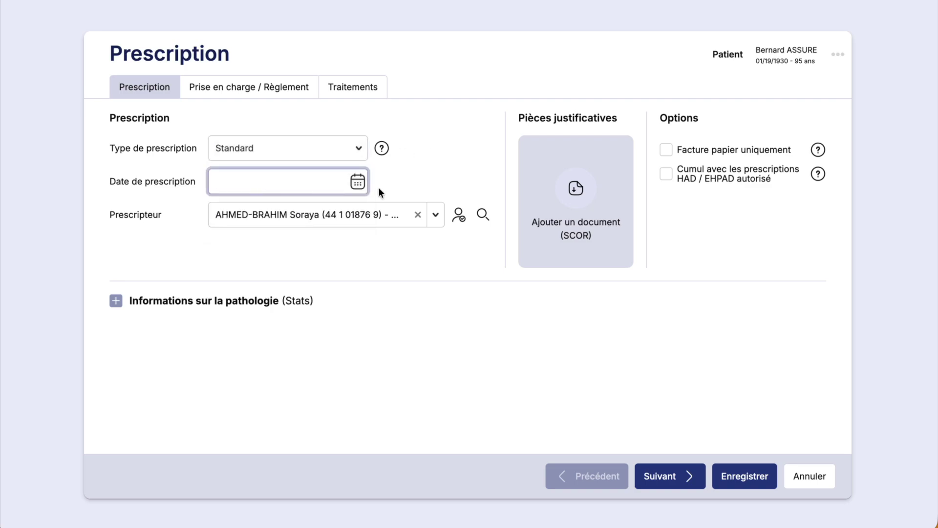
left_click(357, 183)
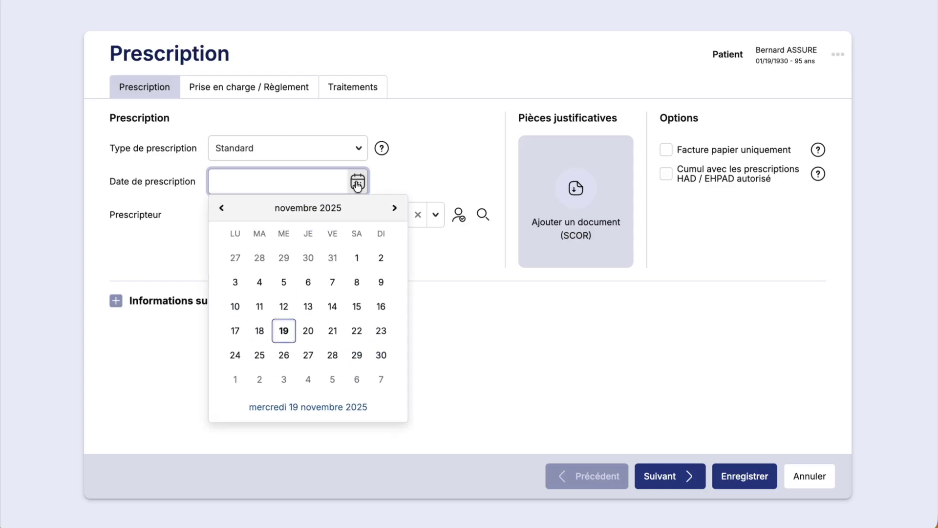
left_click(234, 257)
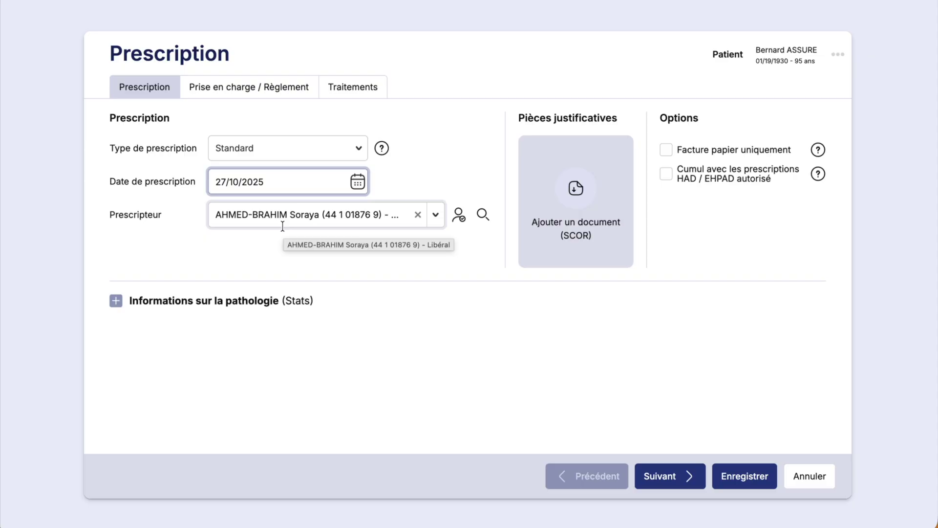
Attach the generic document "Ne nécessite pas de PJ" to the prescription as its supporting document
left_click(576, 194)
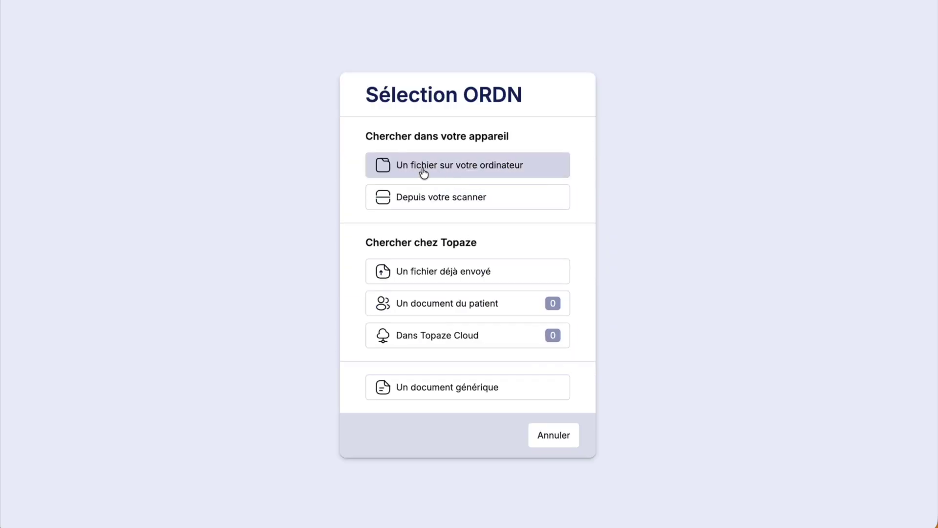
left_click(513, 172)
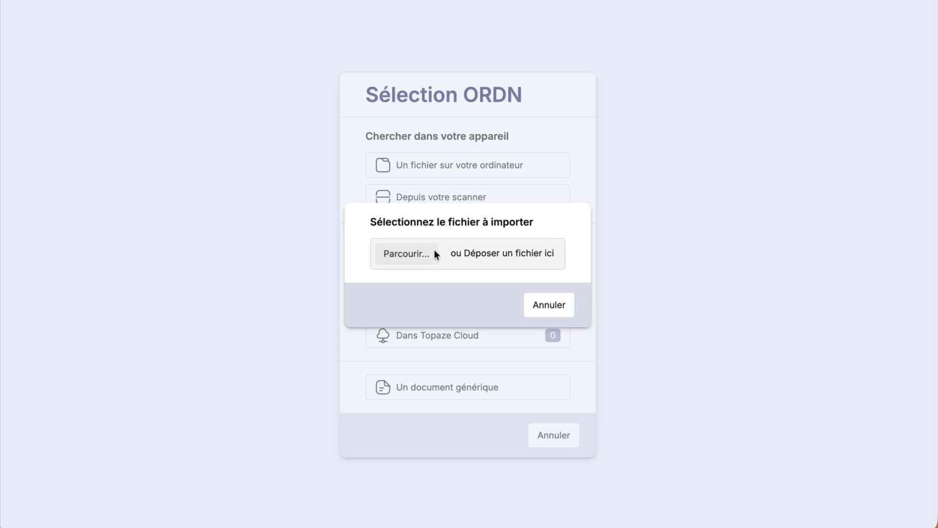
left_click(545, 304)
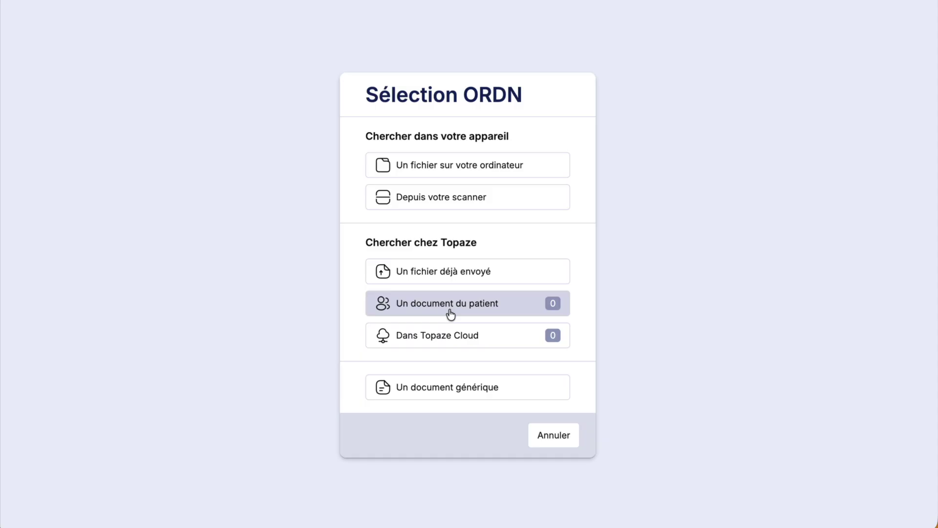
left_click(458, 387)
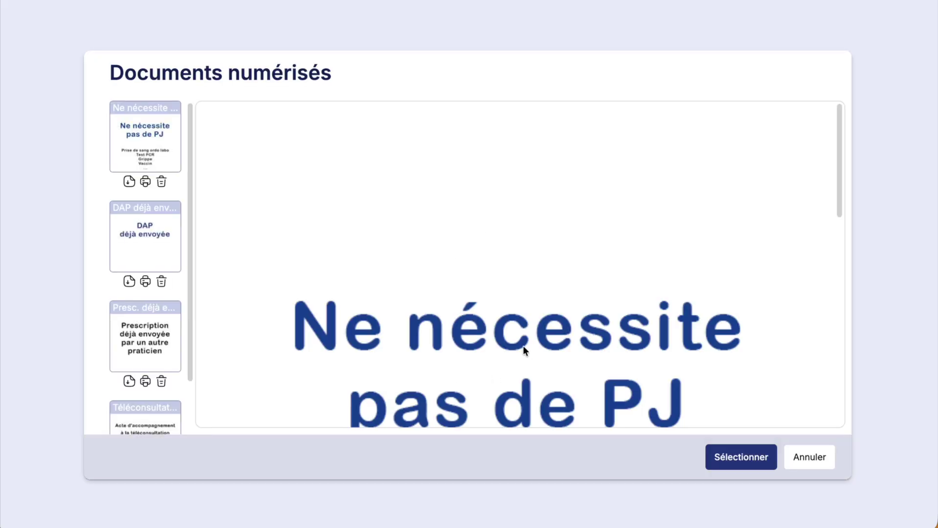
left_click(747, 457)
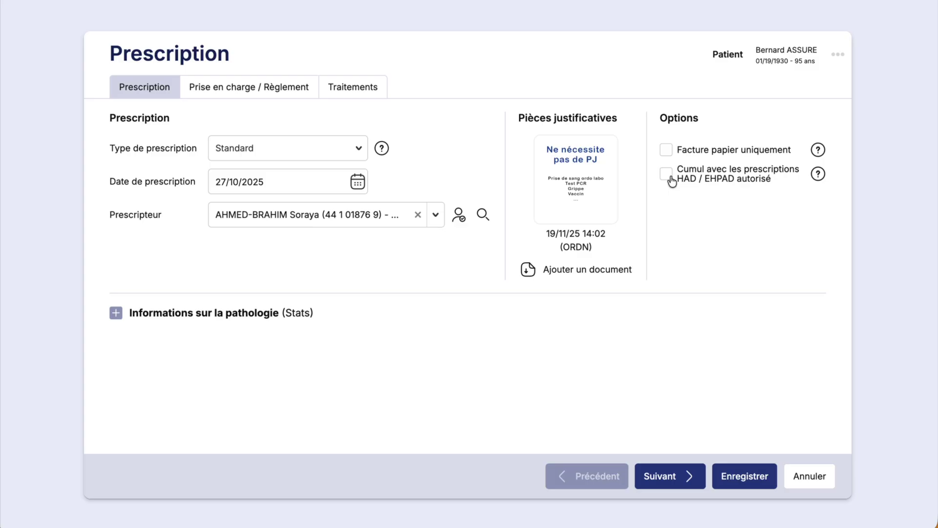
Set the prescription's coverage to "Pas de mutuelle / complémentaire", keeping the nature of insurance as Maladie
left_click(650, 473)
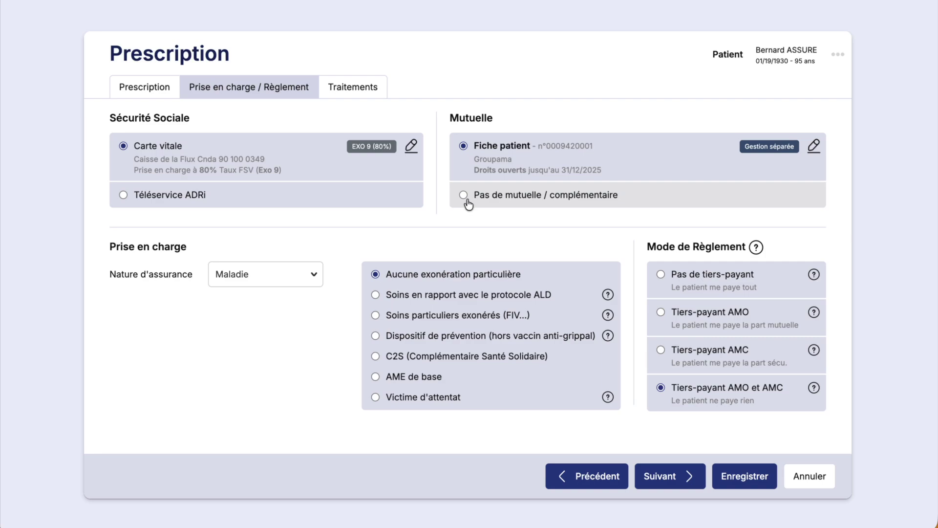
left_click(511, 201)
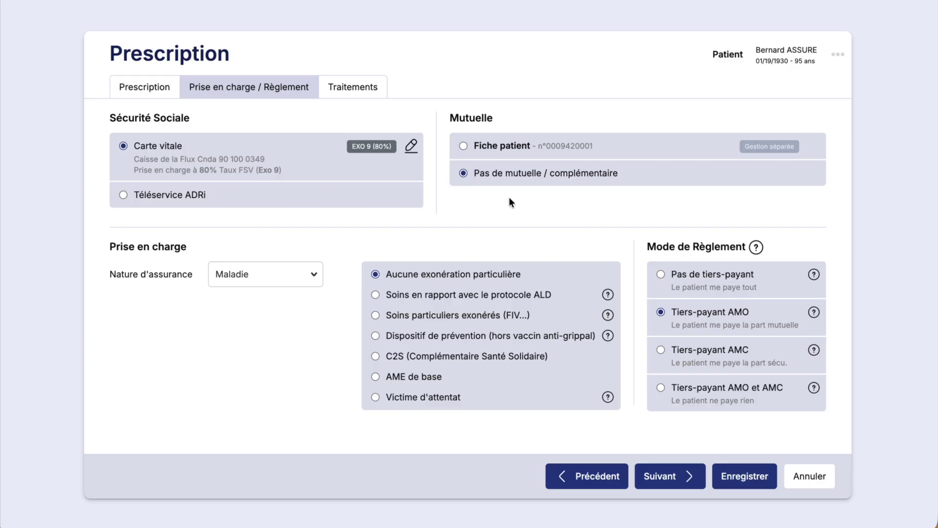
left_click(297, 275)
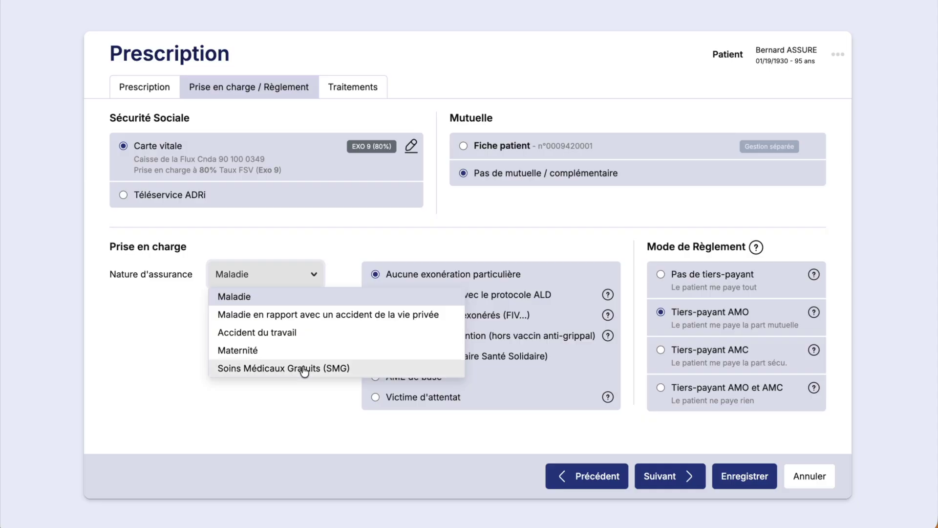
left_click(476, 218)
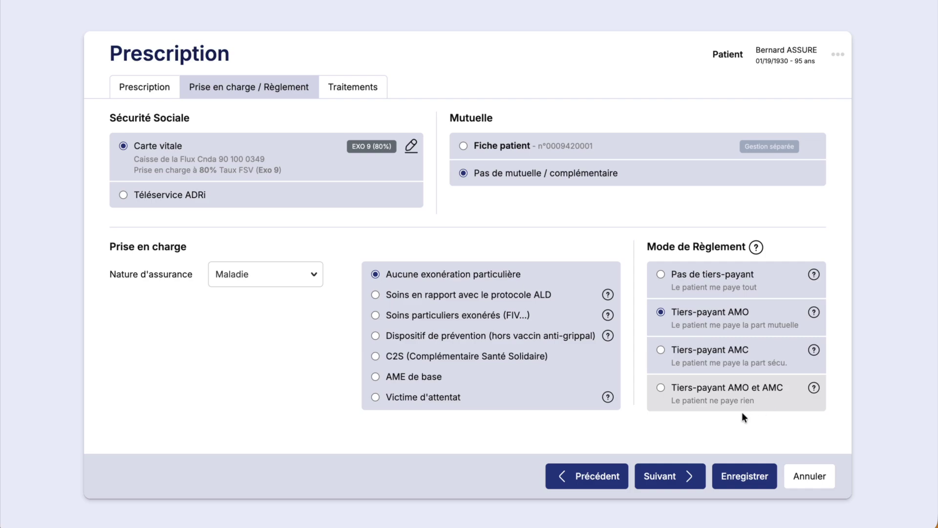
Proceed to the treatment entry and set 50 sessions, keeping the preselected practitioner and the prescribed location "Domicile non facturé"
left_click(669, 477)
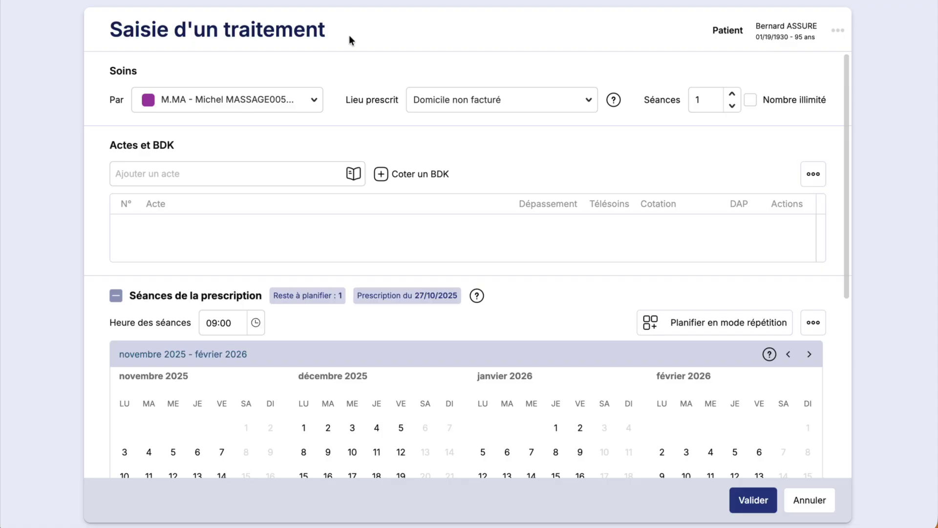
left_click(314, 100)
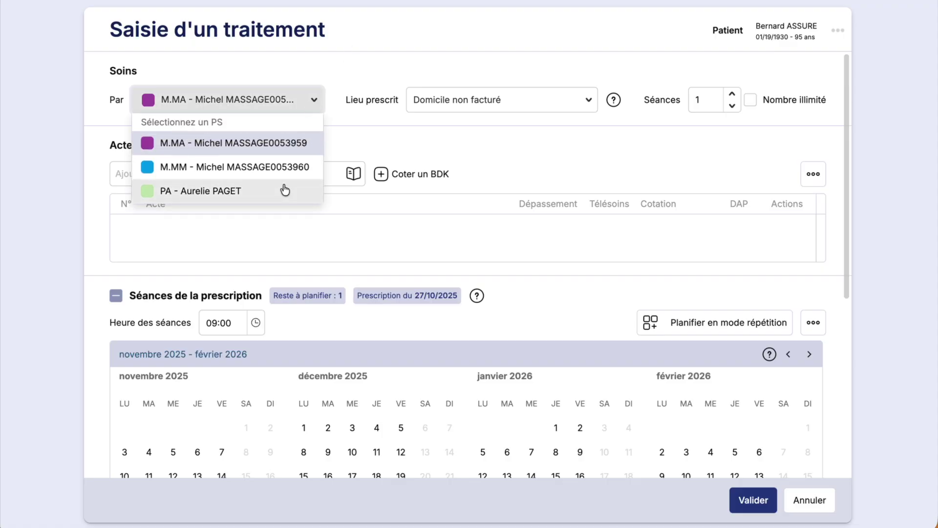
left_click(349, 100)
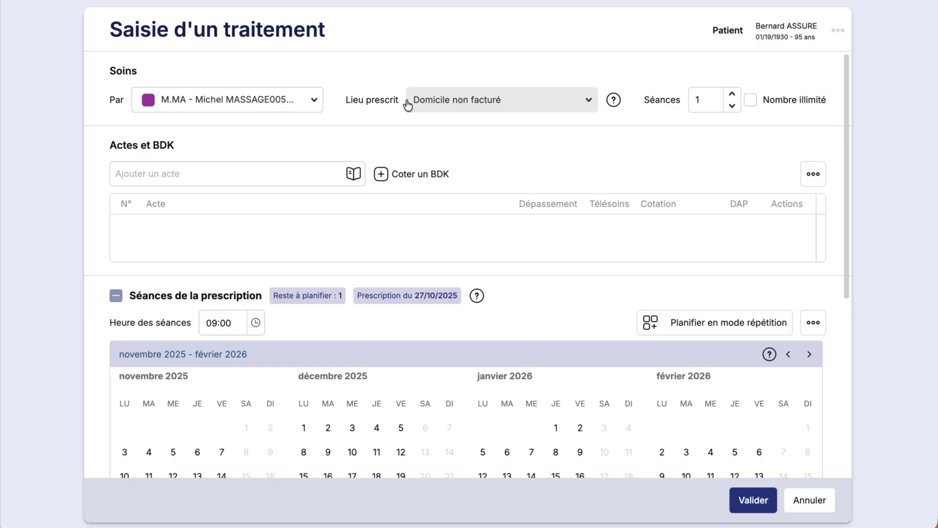
left_click(519, 103)
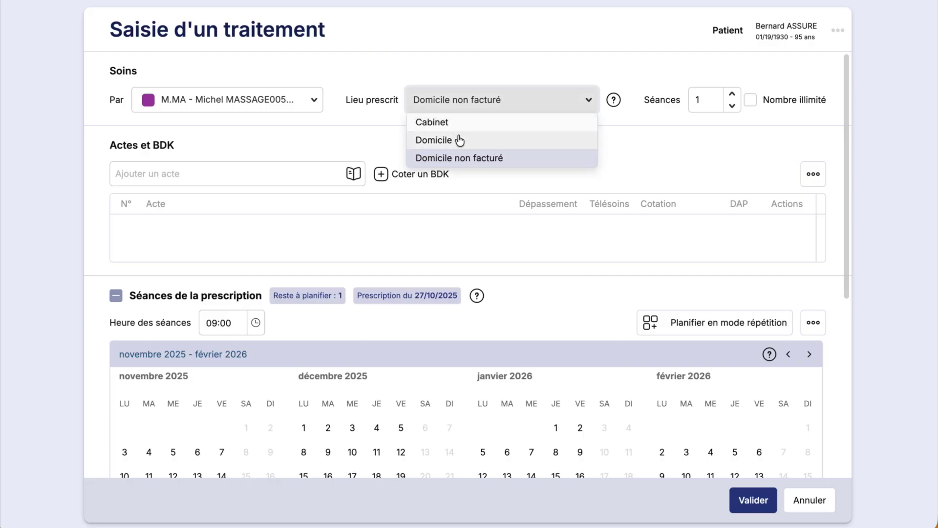
left_click(641, 80)
left_click(709, 107)
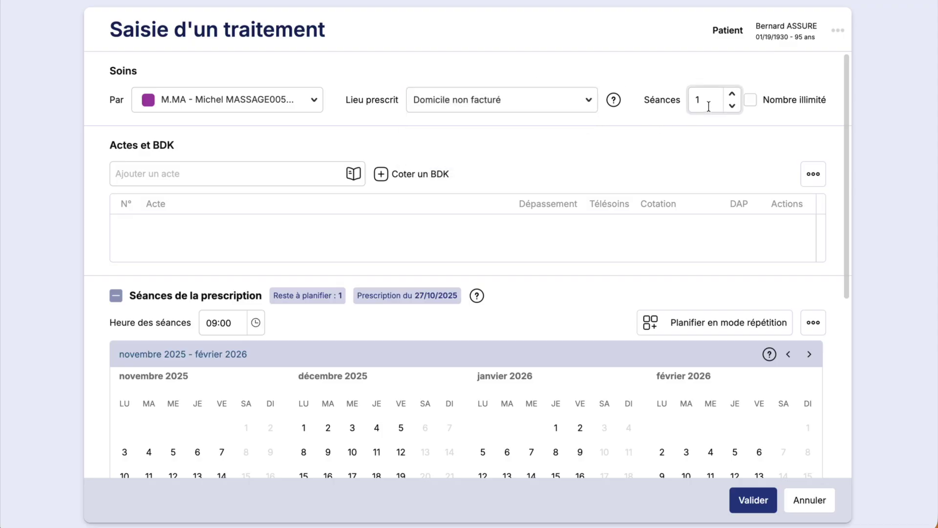
double_click(700, 100)
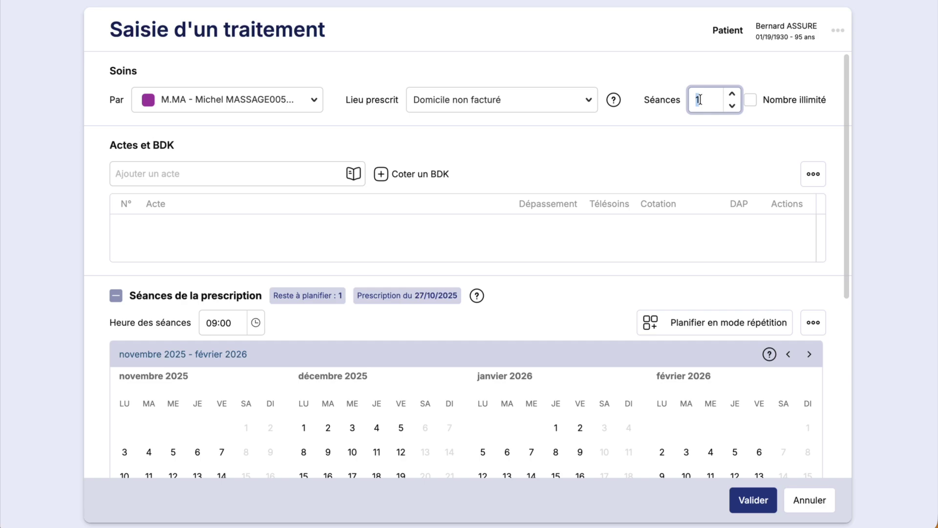
type("50")
left_click(691, 131)
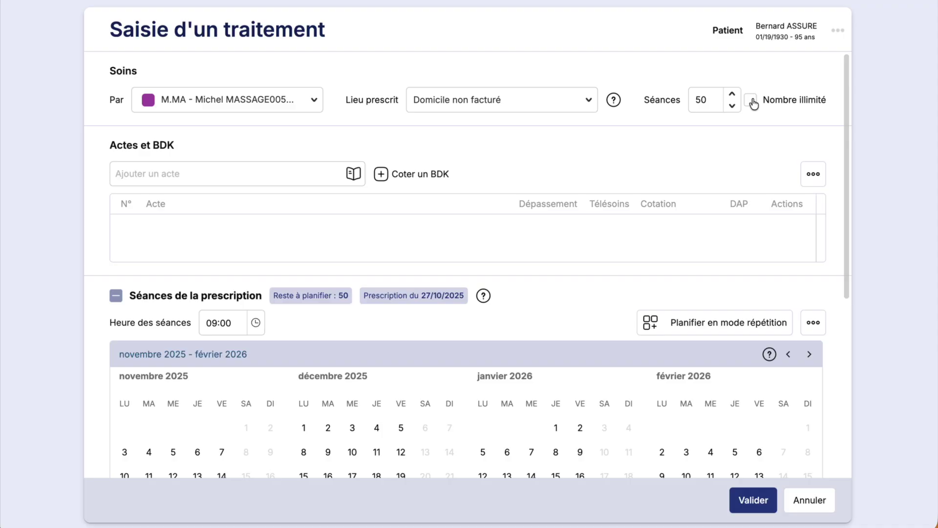
Add the diagnostic assessment BDK_REED to the treatment
left_click(287, 172)
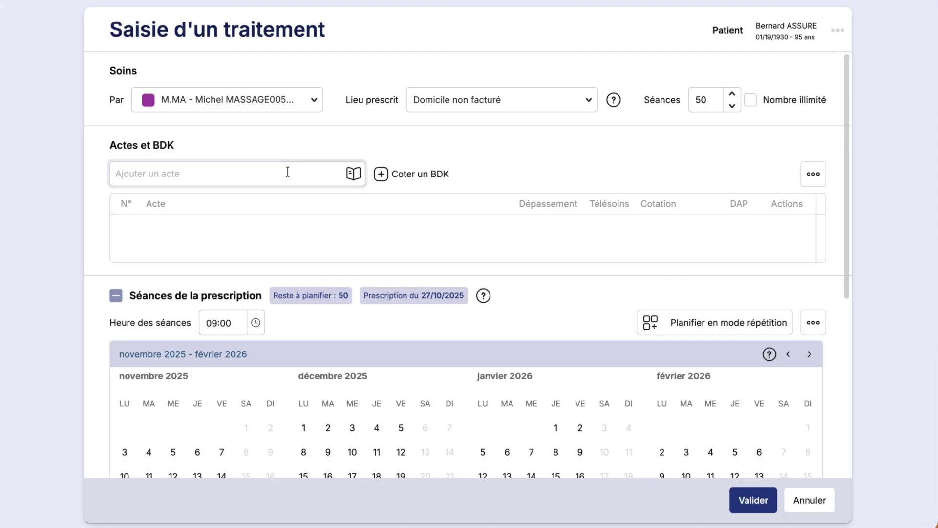
left_click(193, 151)
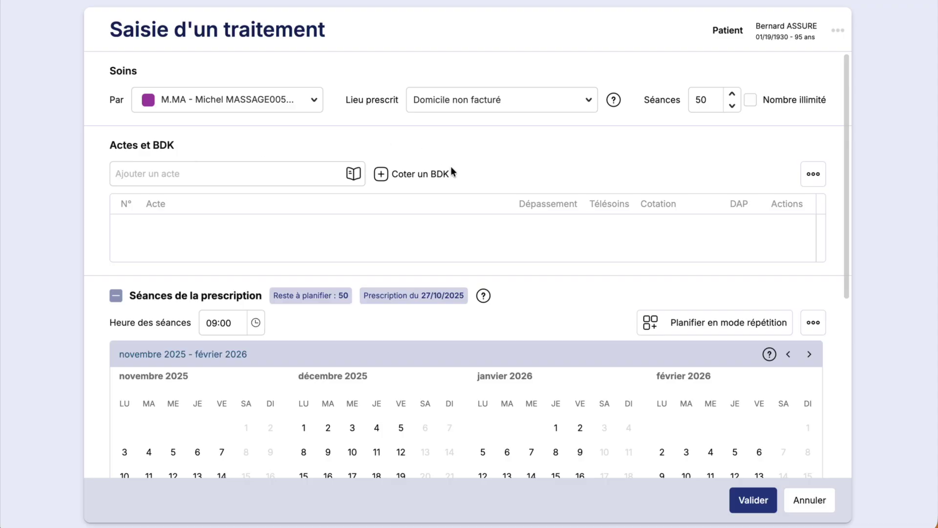
left_click(423, 175)
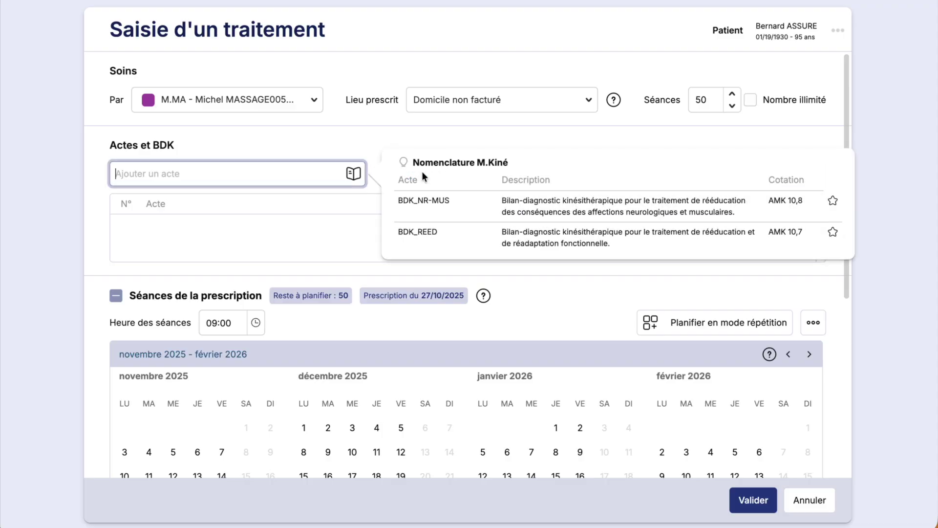
left_click(499, 250)
Search the acts for "genou" and add the non-operated knee rehabilitation act AFF_GENOU to the treatment
left_click(254, 171)
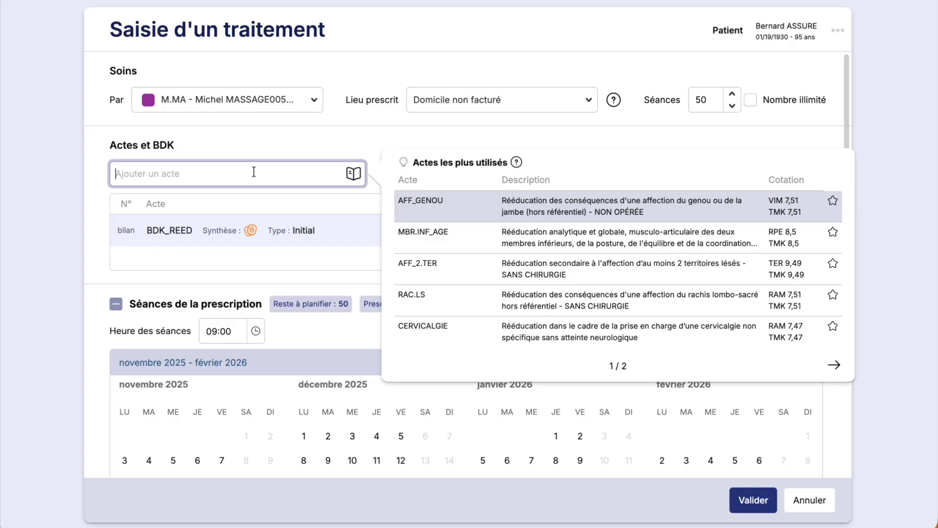
type("genou")
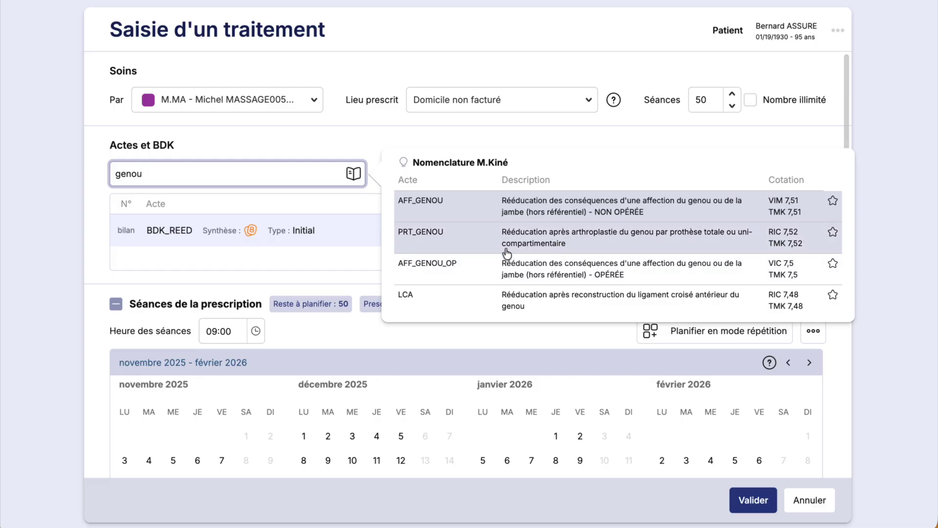
left_click(557, 211)
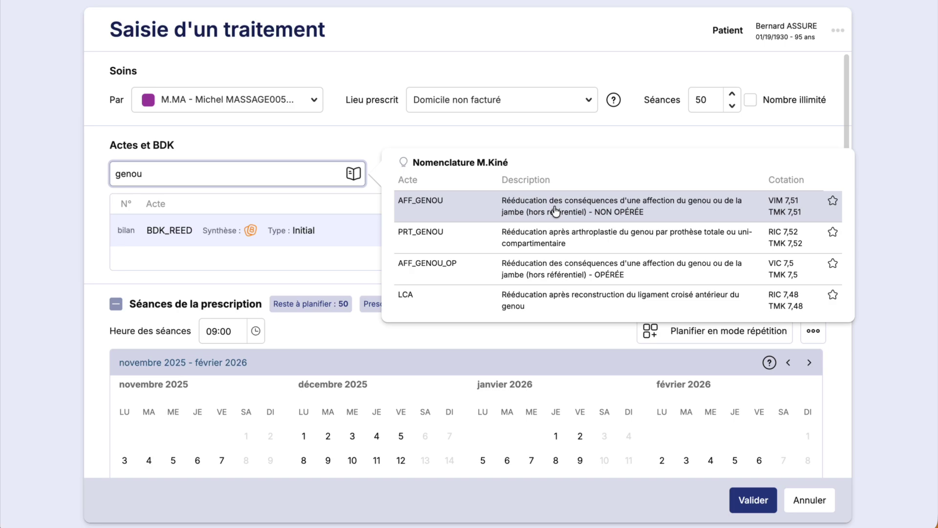
Look through the full list of NGAP acts without selecting one
left_click(352, 175)
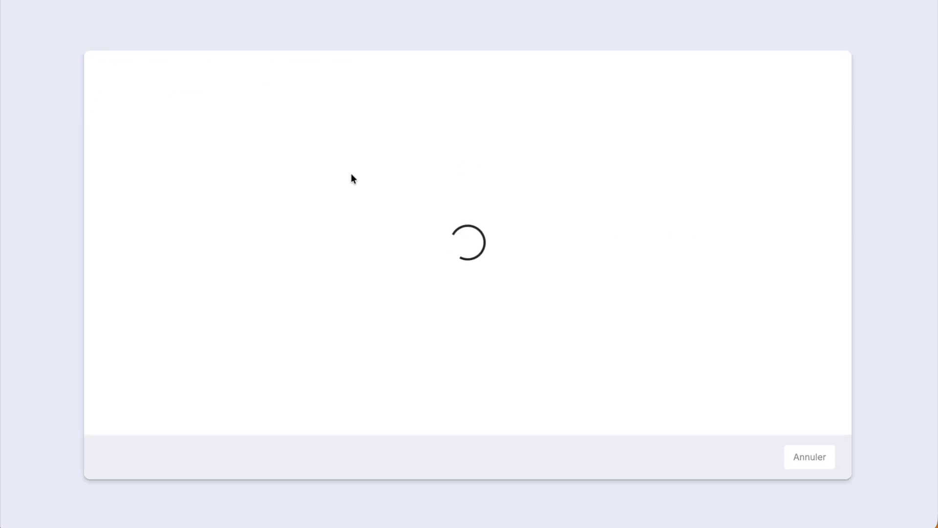
scroll(463, 256, "down", 2)
scroll(464, 256, "down", 5)
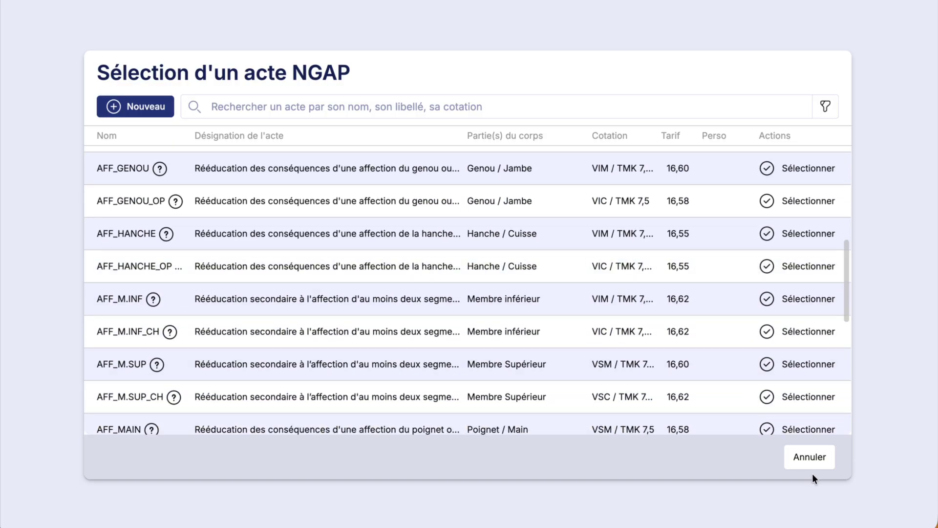
left_click(817, 462)
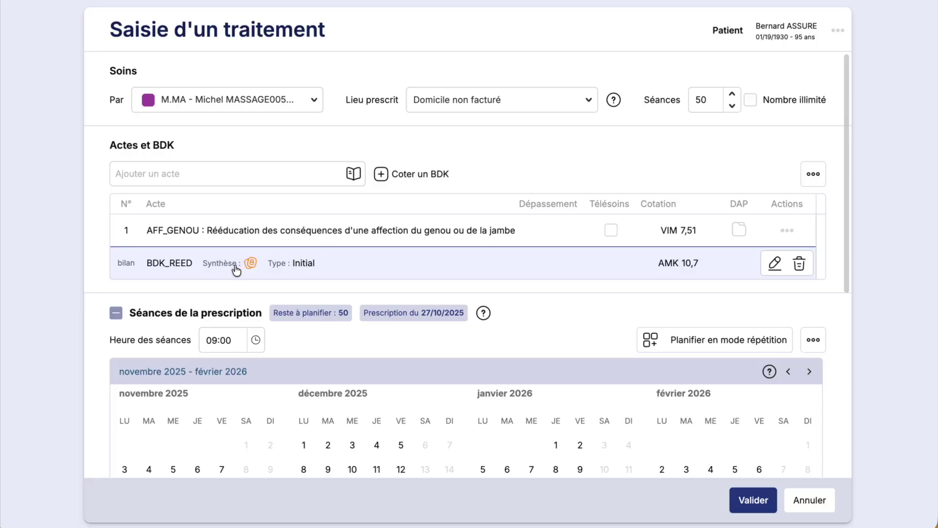
Check the treatment's cotation option for automatically adding BDKs to eligible sessions
mouse_move(247, 232)
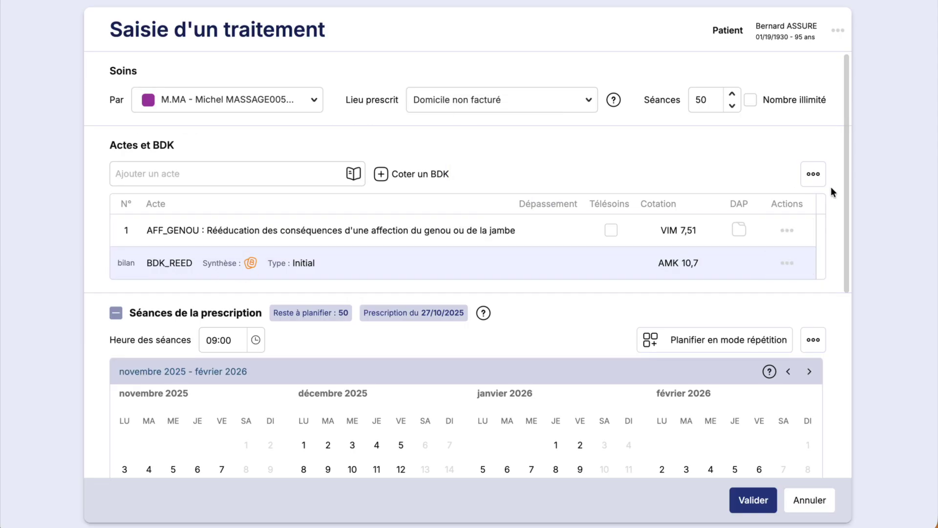
left_click(814, 174)
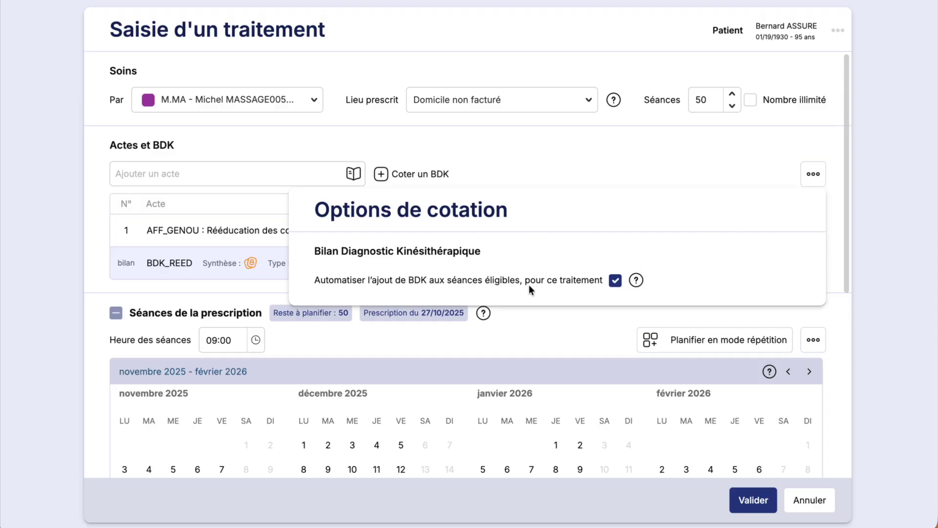
left_click(621, 163)
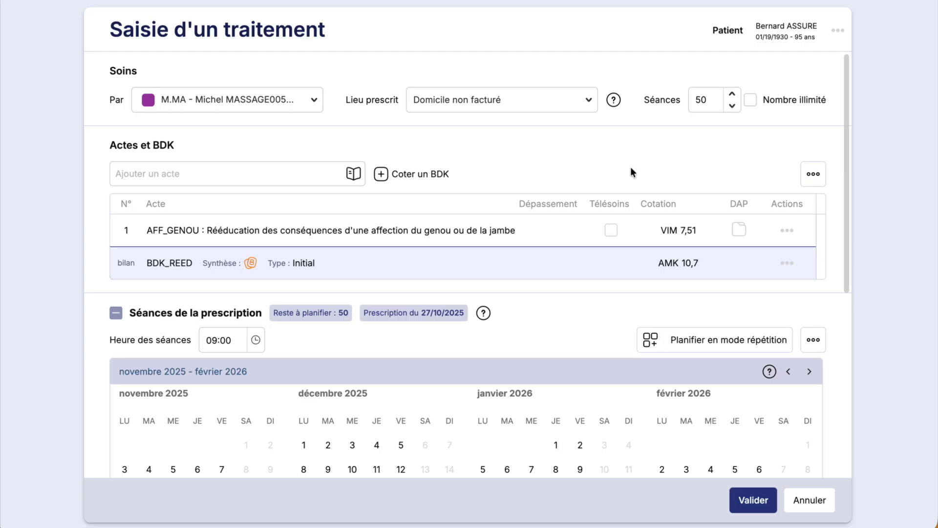
Review the AFF_GENOU act's billing rule, expense qualifier and excess amount options, leaving them without changes
mouse_move(655, 233)
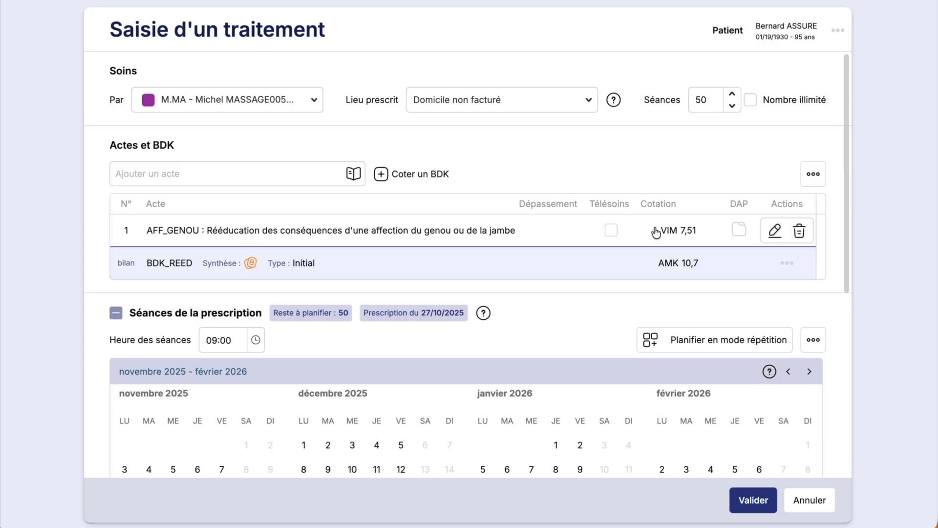
left_click(776, 234)
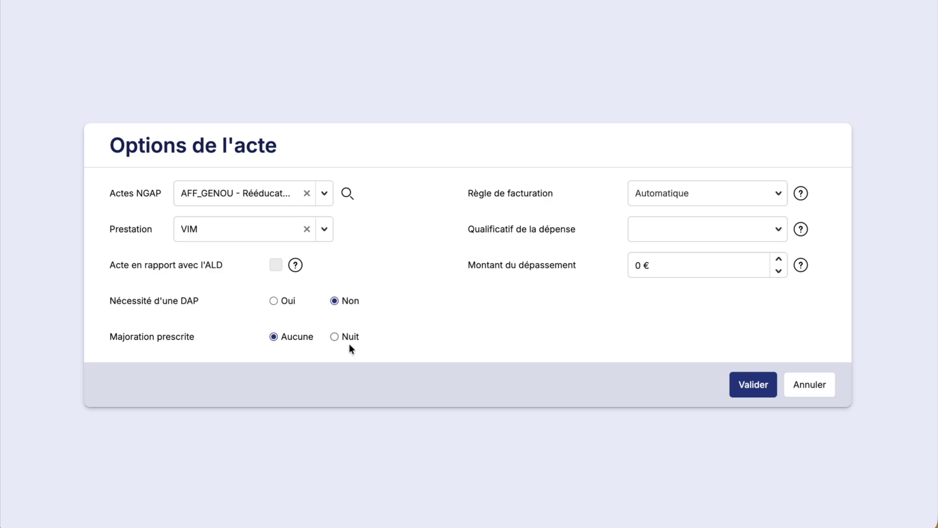
left_click(780, 194)
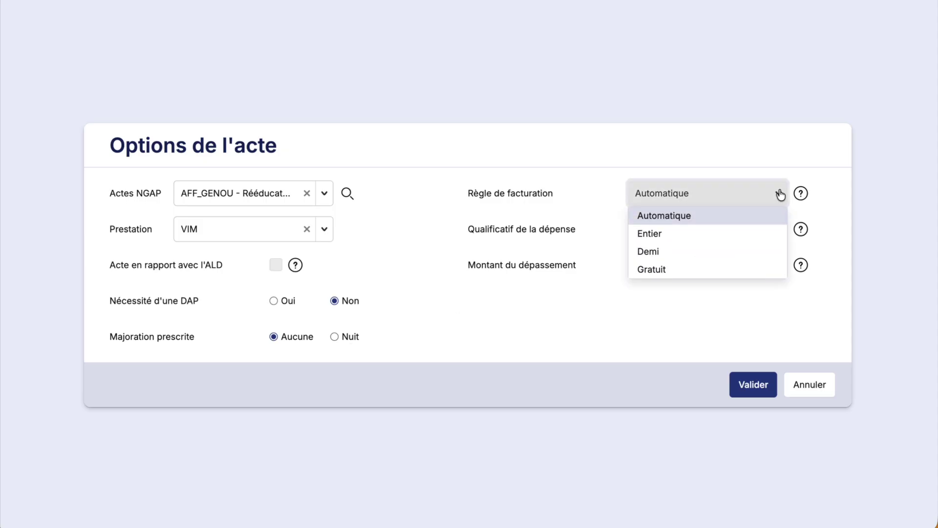
left_click(615, 157)
left_click(767, 237)
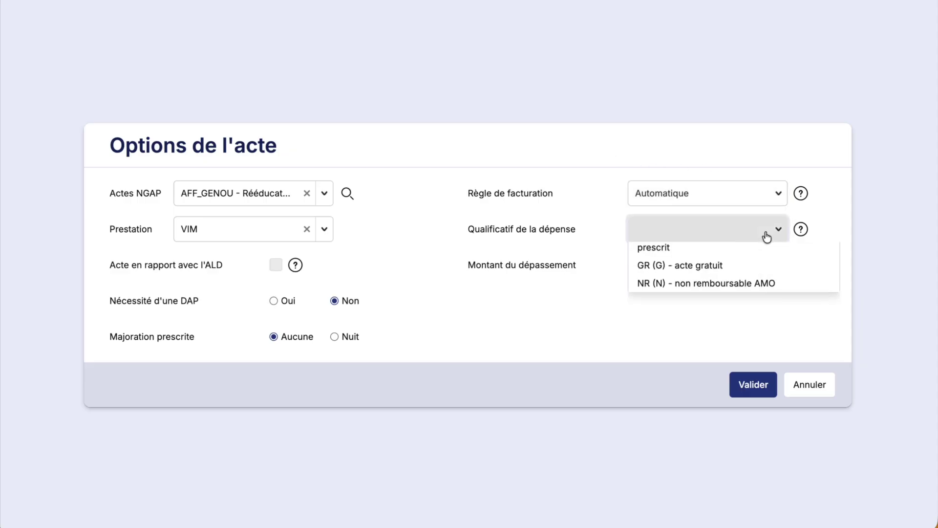
left_click(506, 282)
left_click(712, 266)
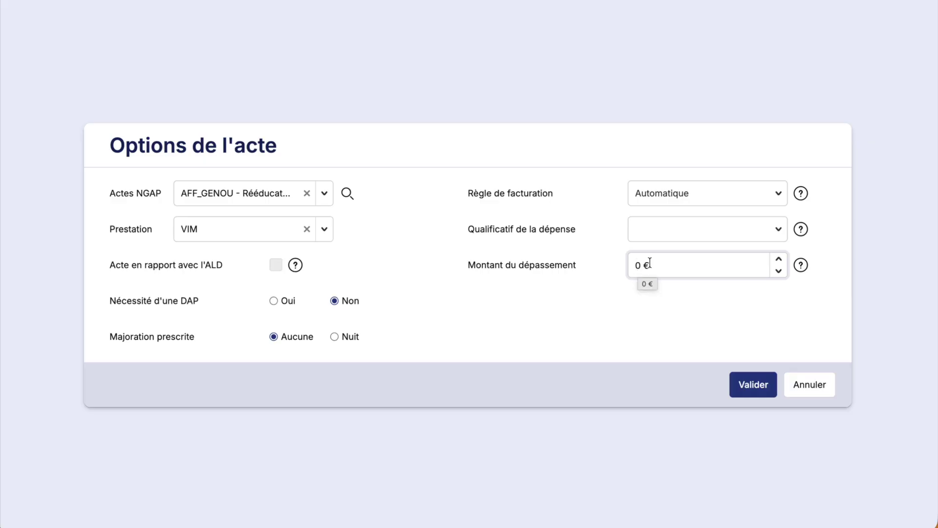
left_click(825, 381)
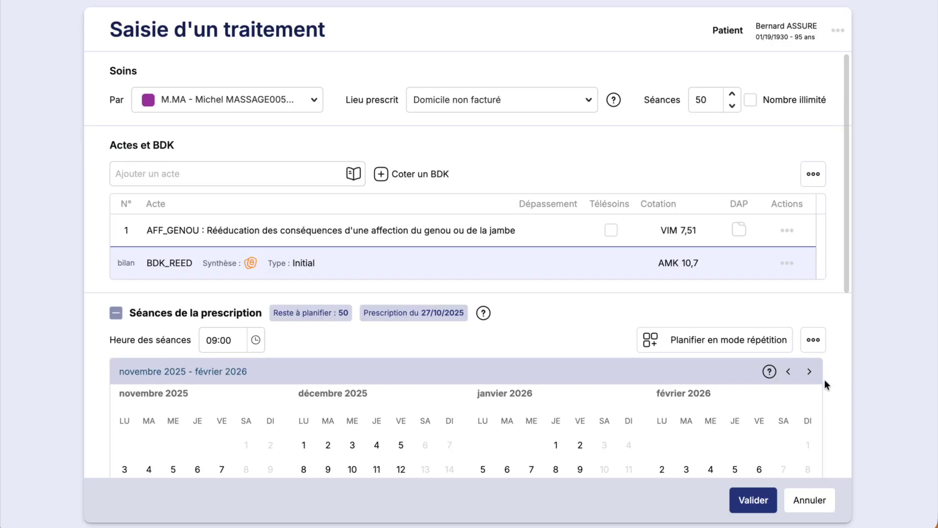
Review the BDK_REED assessment's type and execution date options, leaving them without changes
left_click(774, 263)
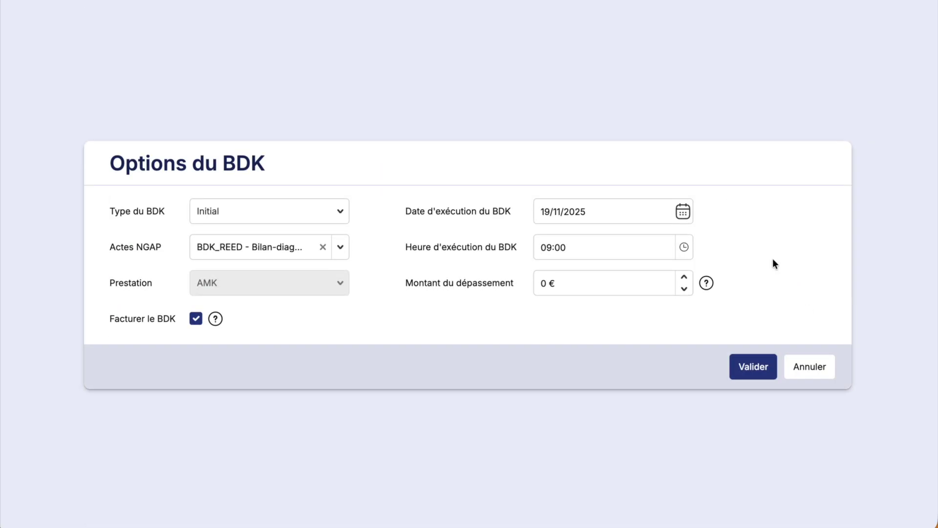
left_click(338, 211)
left_click(393, 187)
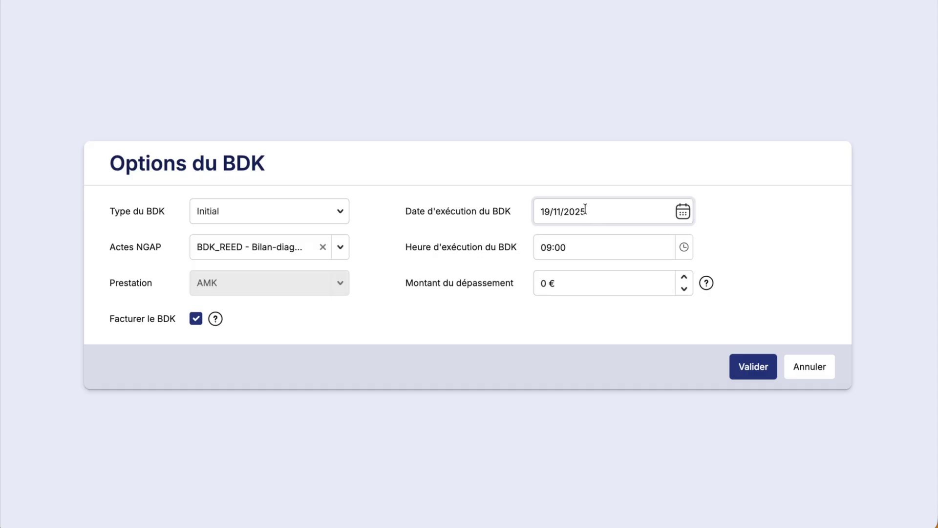
left_click(808, 373)
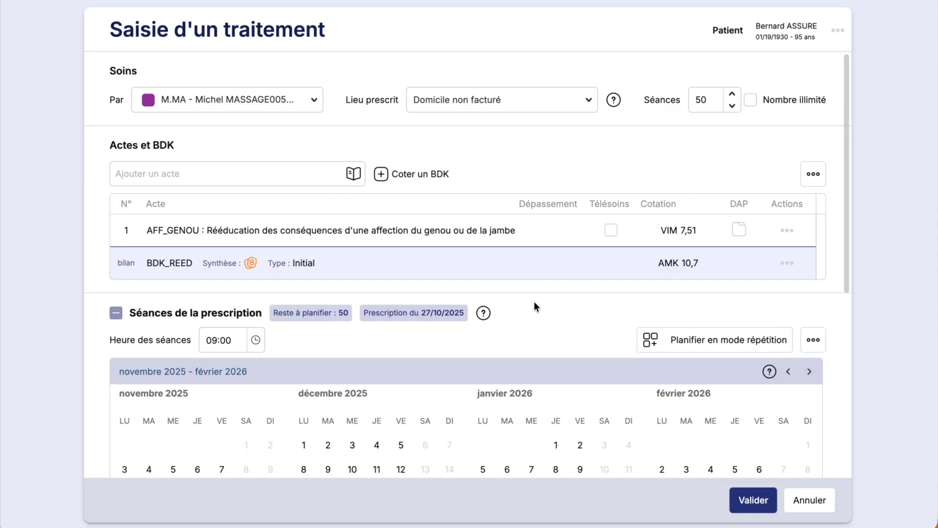
Review the start date, end date, time and session count fields for planning the prescription's sessions in repetition mode
scroll(533, 305, "down", 4)
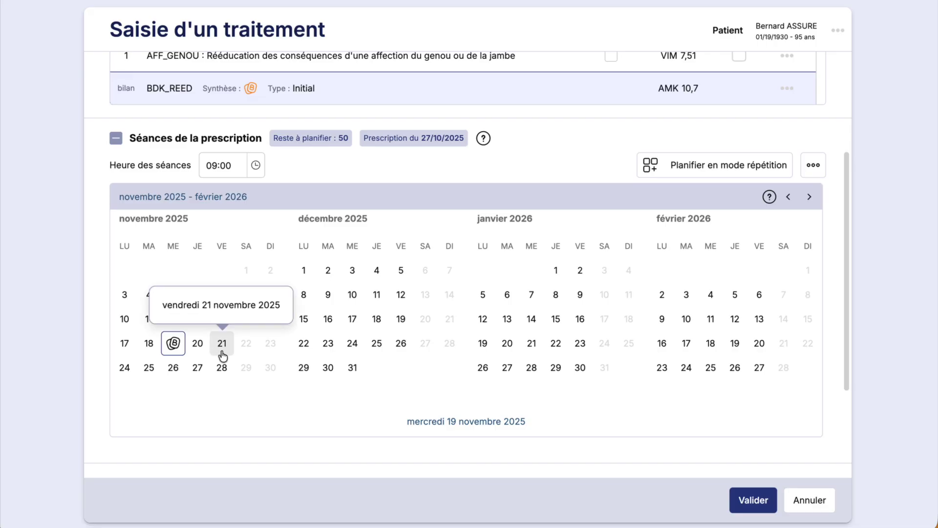
left_click(721, 166)
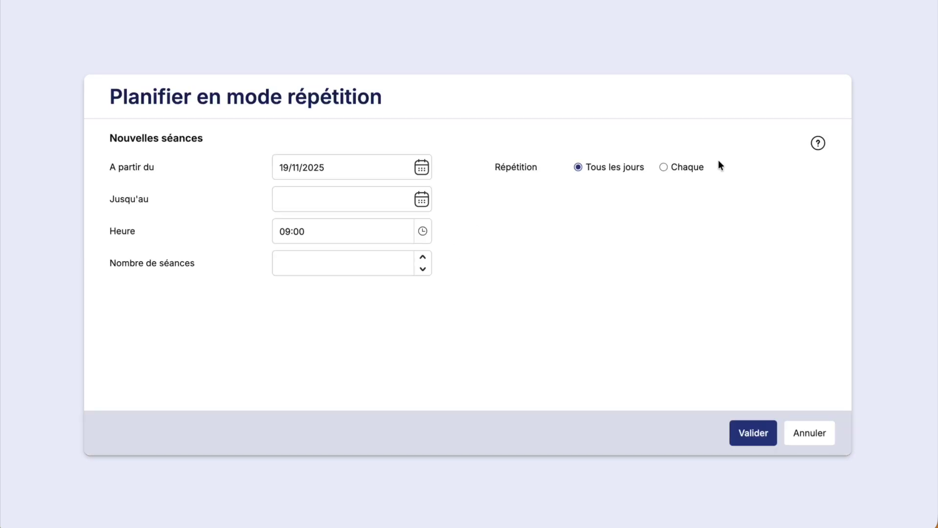
left_click(275, 167)
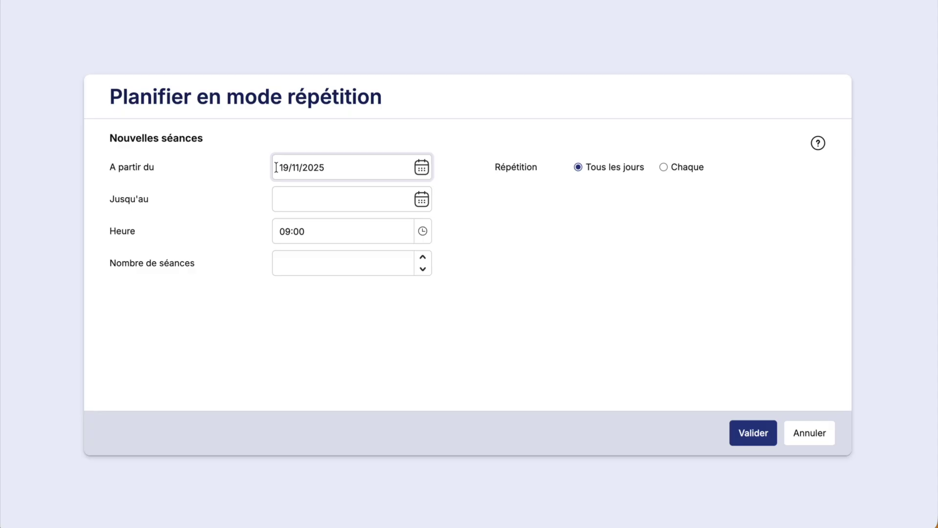
left_click(350, 191)
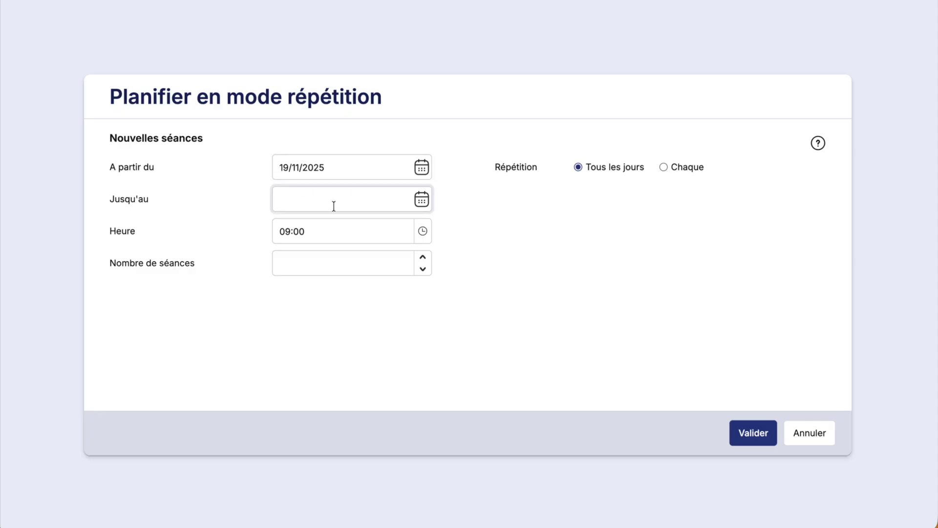
left_click(421, 236)
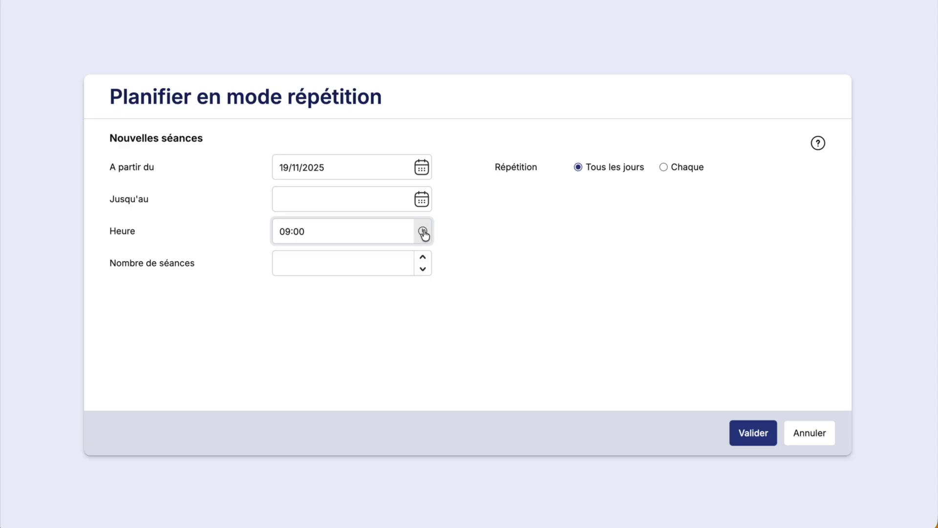
key("Tab")
left_click(566, 204)
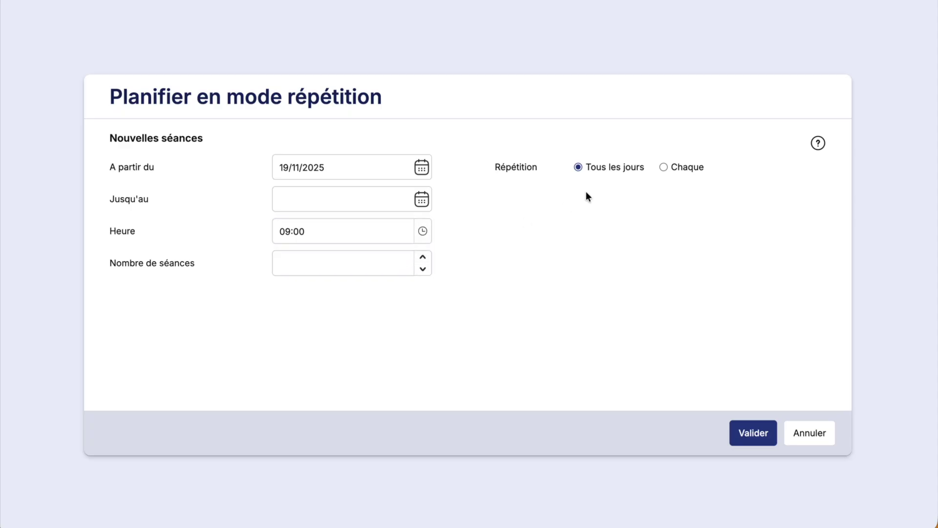
Try a repetition every Tuesday (Mardi) at 09:45, then cancel the repetition planning
left_click(665, 167)
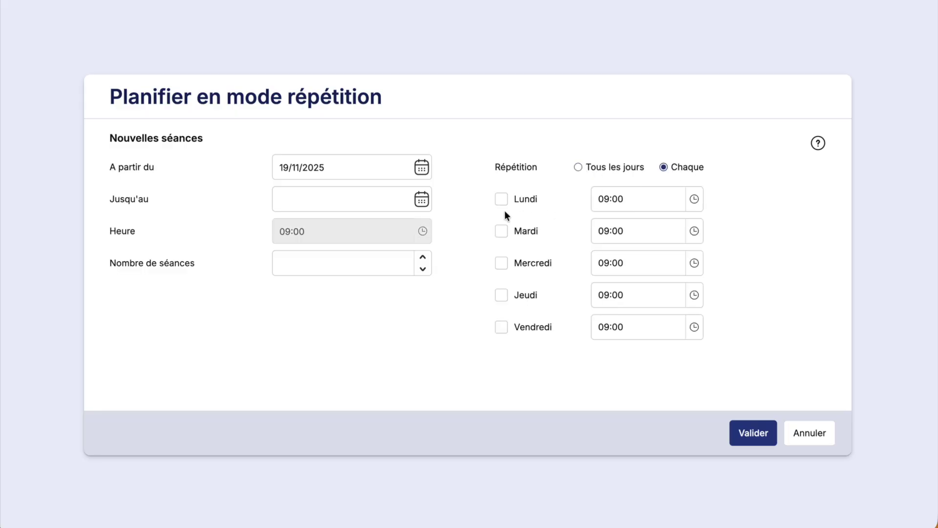
left_click(502, 235)
left_click(599, 236)
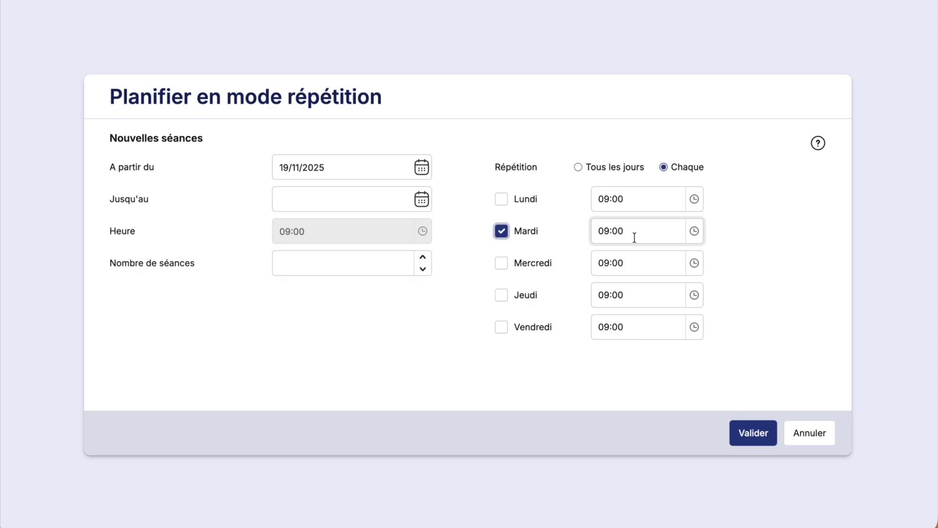
left_click(693, 241)
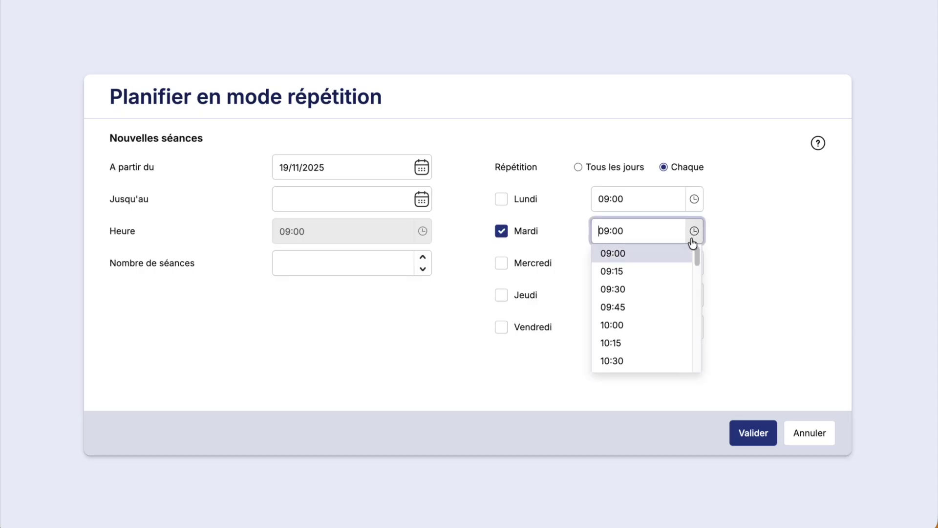
left_click(664, 313)
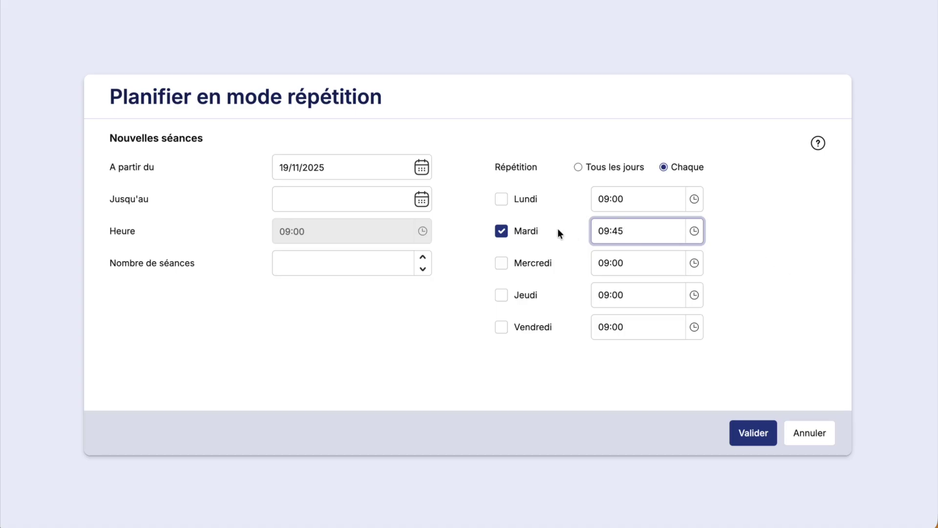
left_click(823, 433)
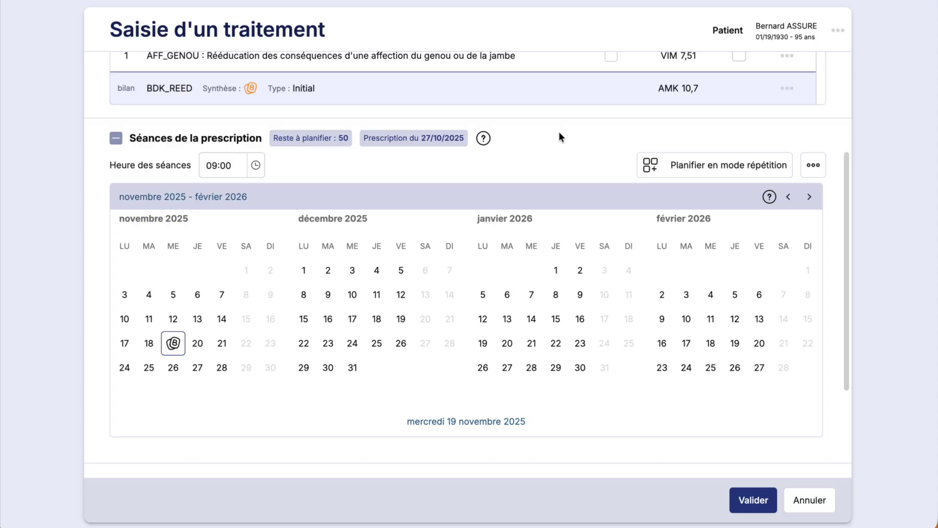
Review the planning options for agenda display and surcharges, plus the treatment's information fields and SMS reminder choices
left_click(813, 165)
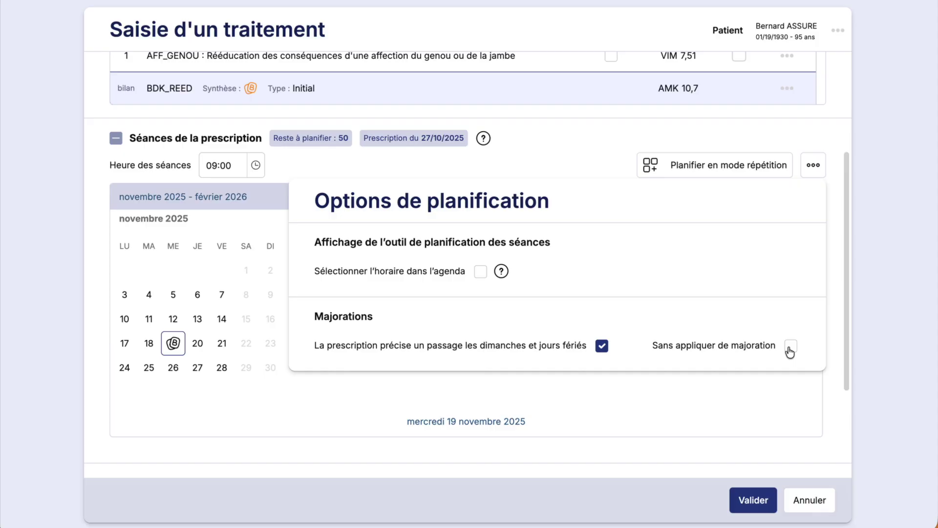
left_click(566, 153)
scroll(532, 368, "down", 3)
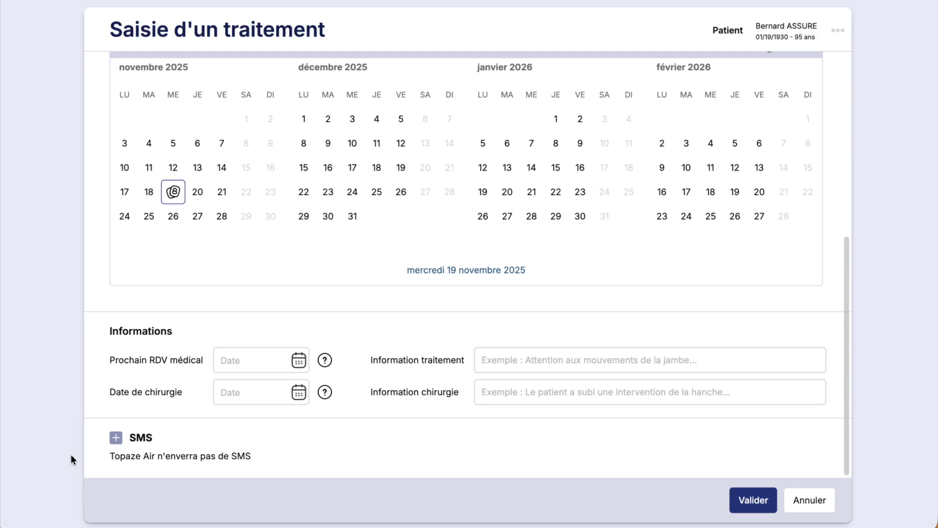
left_click(115, 439)
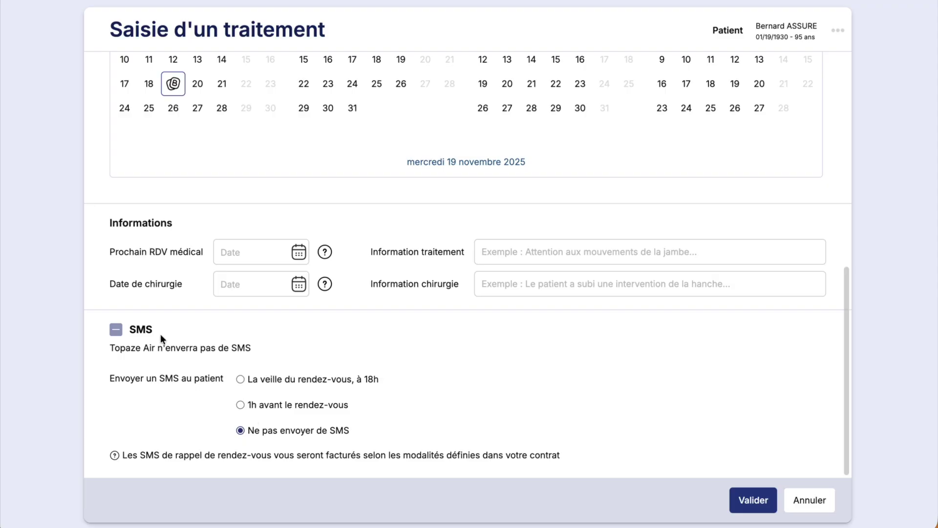
left_click(117, 330)
Validate the treatment and save the prescription
left_click(762, 506)
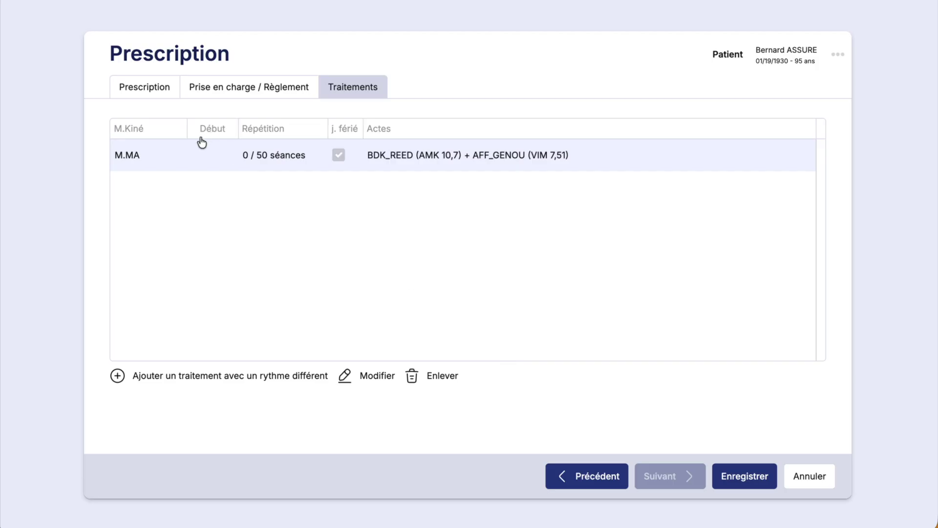
left_click(737, 480)
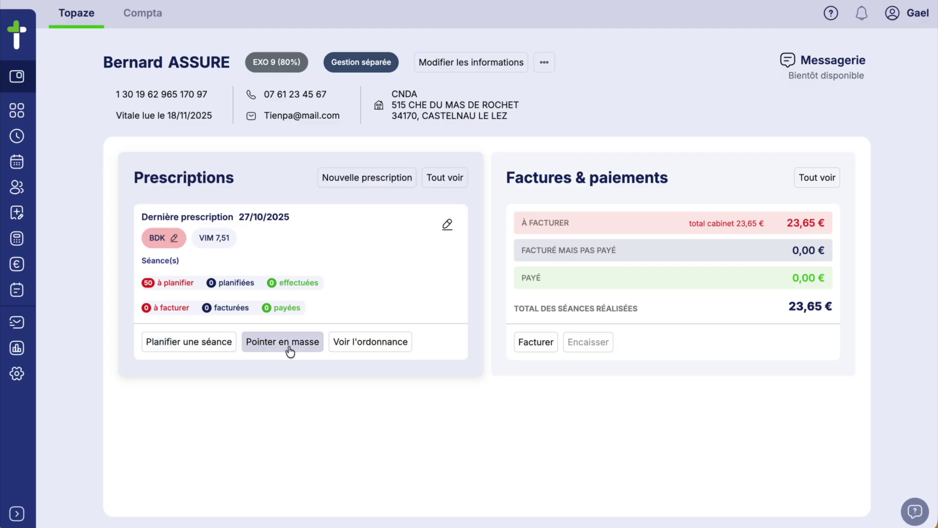
Look at the treatment's weekly planning agenda and return to the patient record without planning a session
left_click(186, 349)
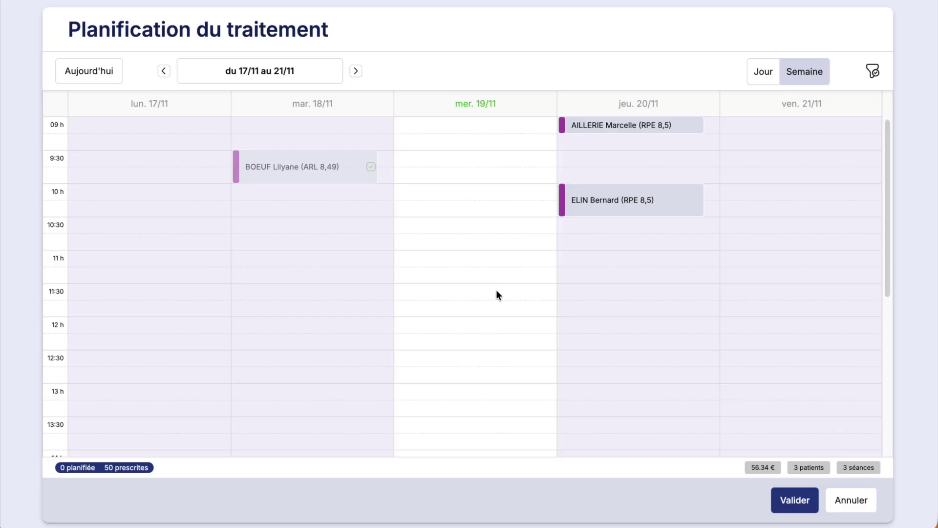
left_click(479, 293)
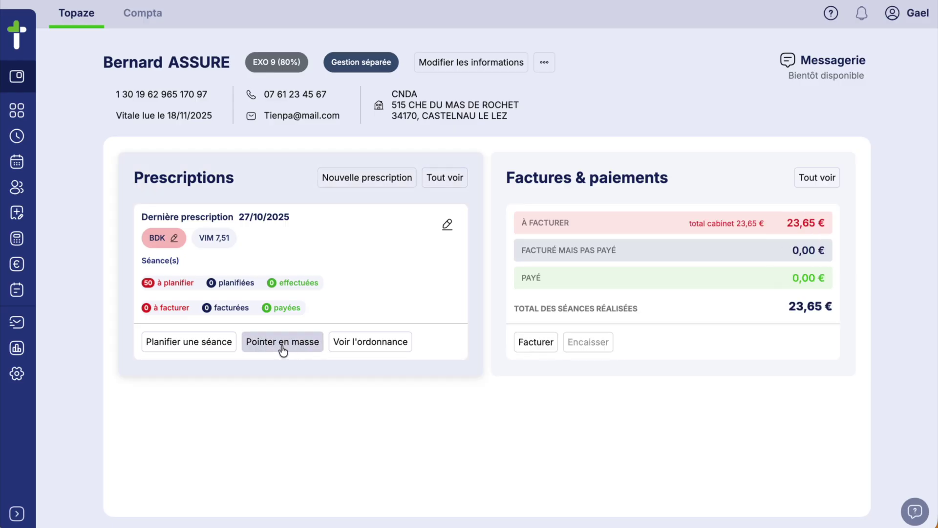
Mark the sessions of 10, 11 and 12 November 2025 as completed with bulk check-off and save them
left_click(283, 348)
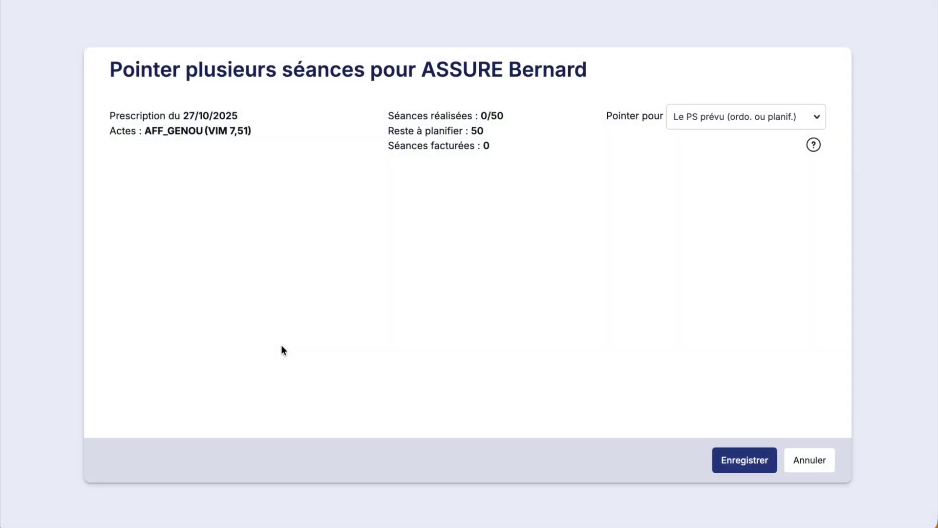
left_click(307, 309)
left_click(329, 309)
left_click(353, 309)
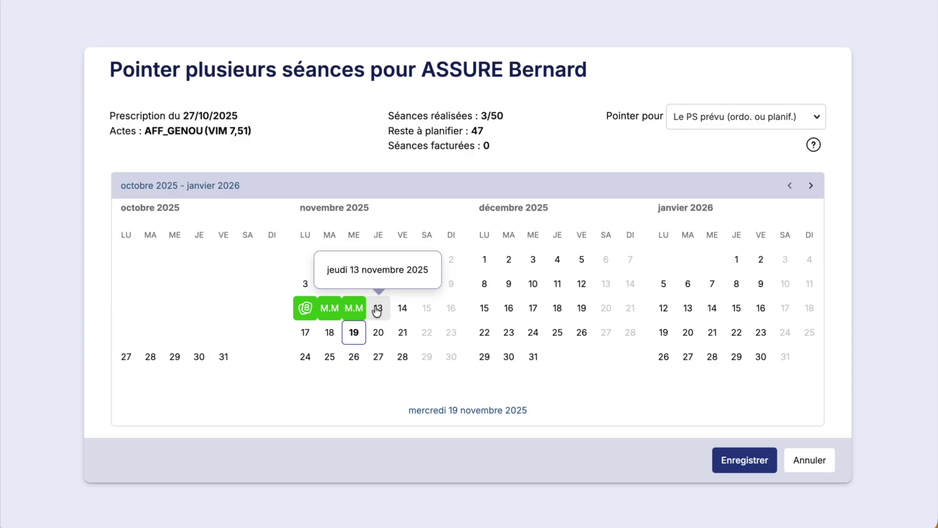
left_click(745, 462)
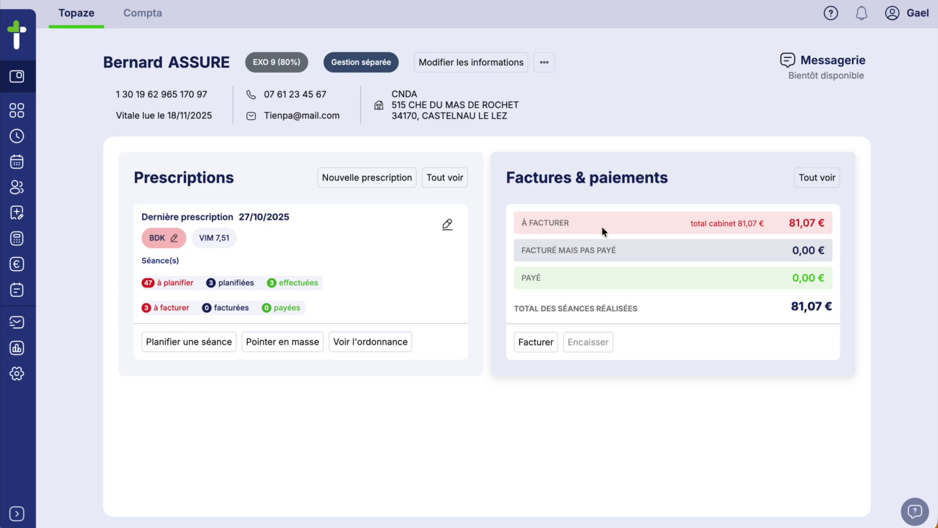
Bill the completed sessions on paper up to 12/11/2025 and save the invoice without printing the care sheets
left_click(531, 343)
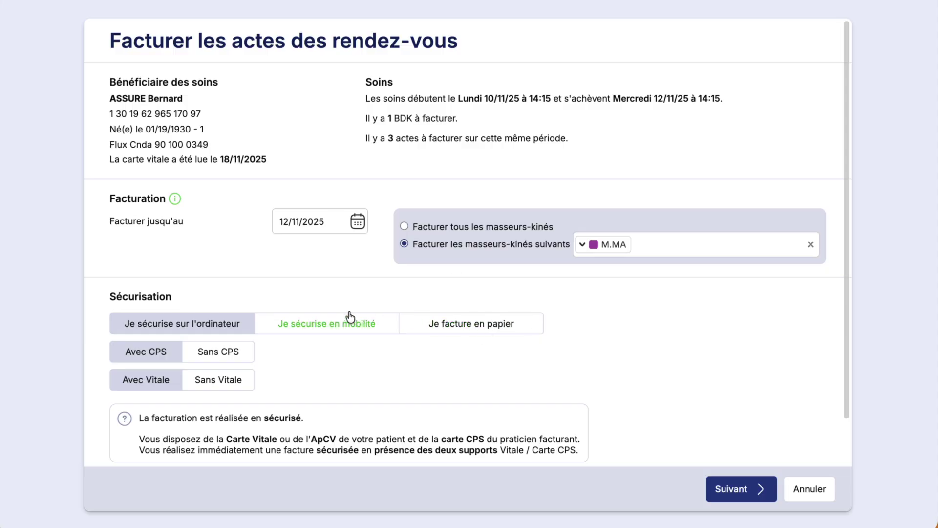
left_click(467, 331)
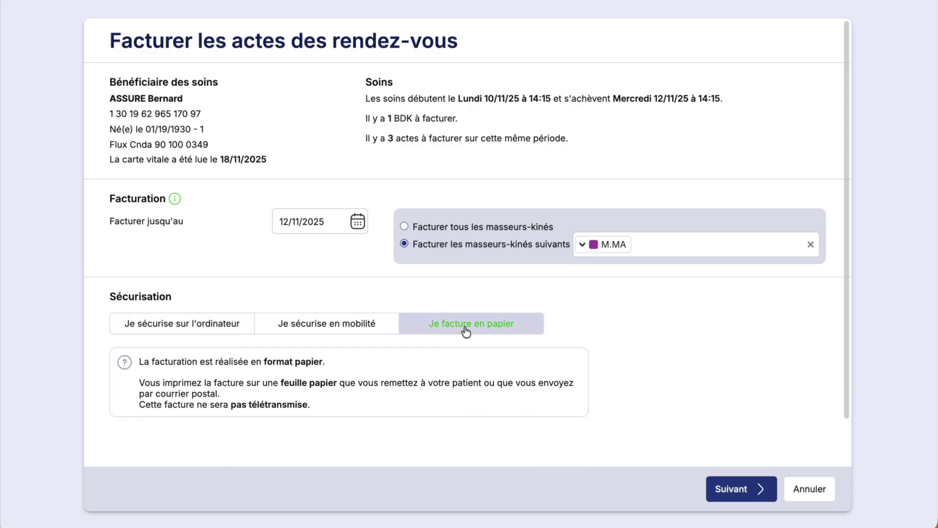
left_click(736, 489)
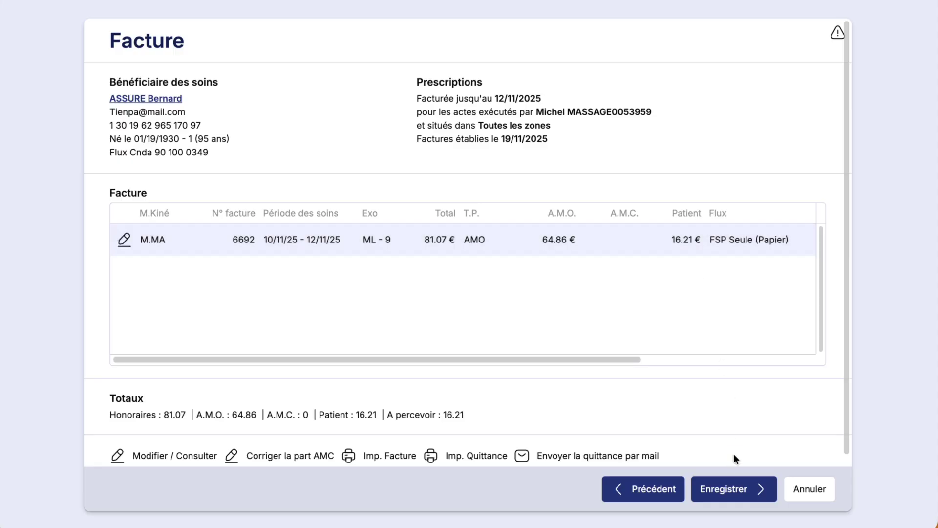
left_click(724, 489)
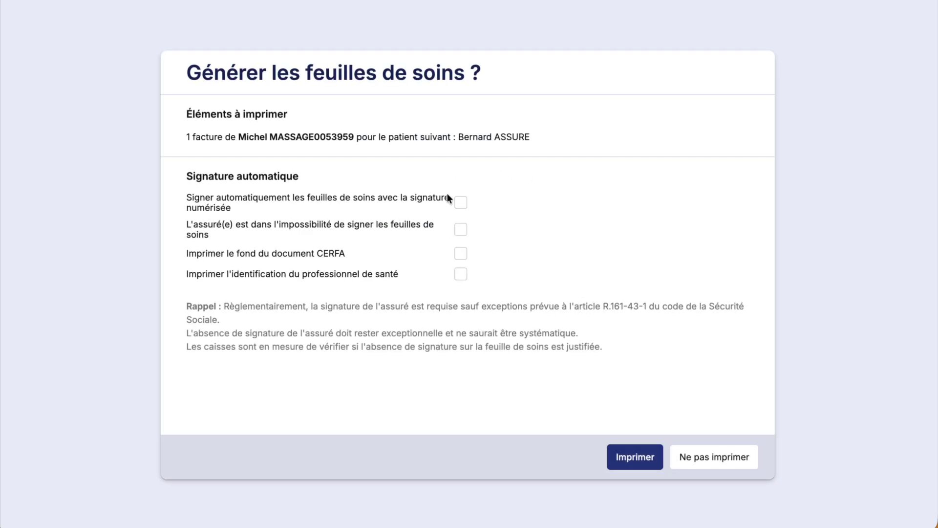
left_click(689, 459)
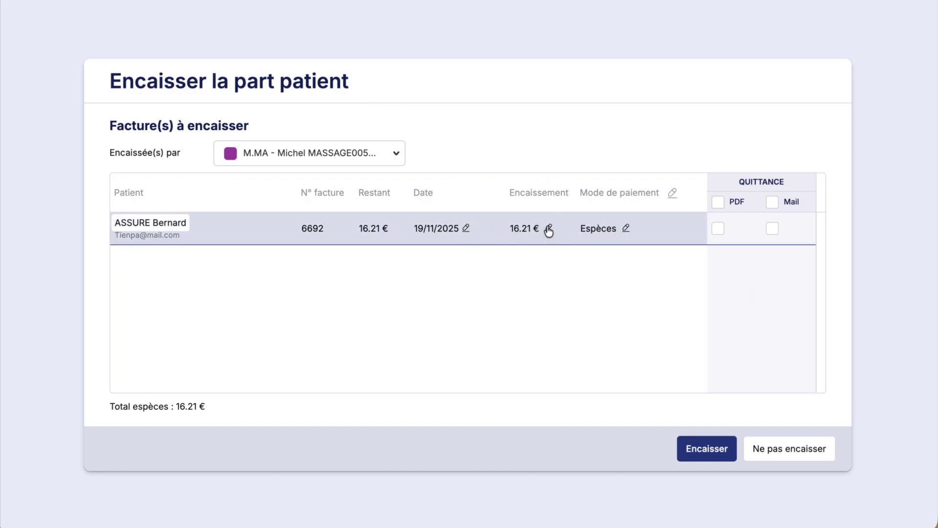
Collect the patient's 16.21 € share with Espèces as the payment method and the receipt sent by mail
left_click(626, 230)
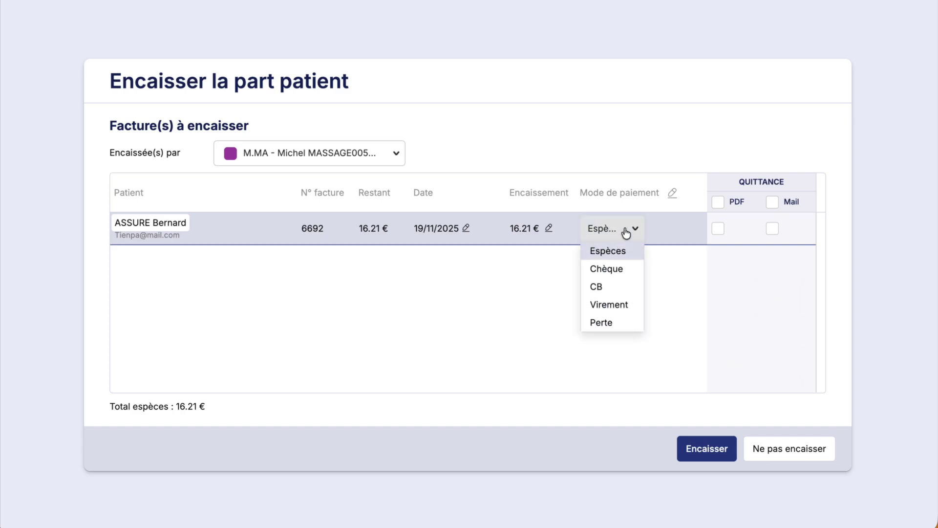
left_click(686, 140)
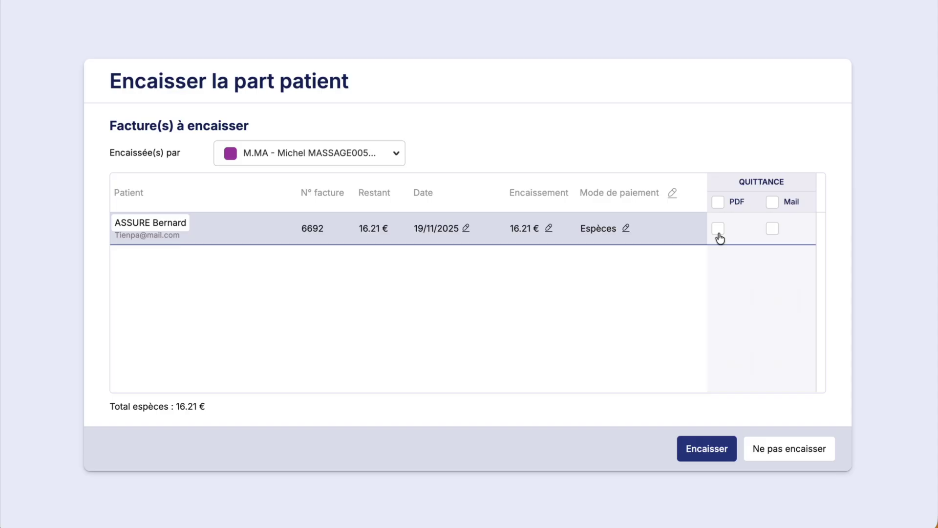
left_click(772, 228)
left_click(702, 453)
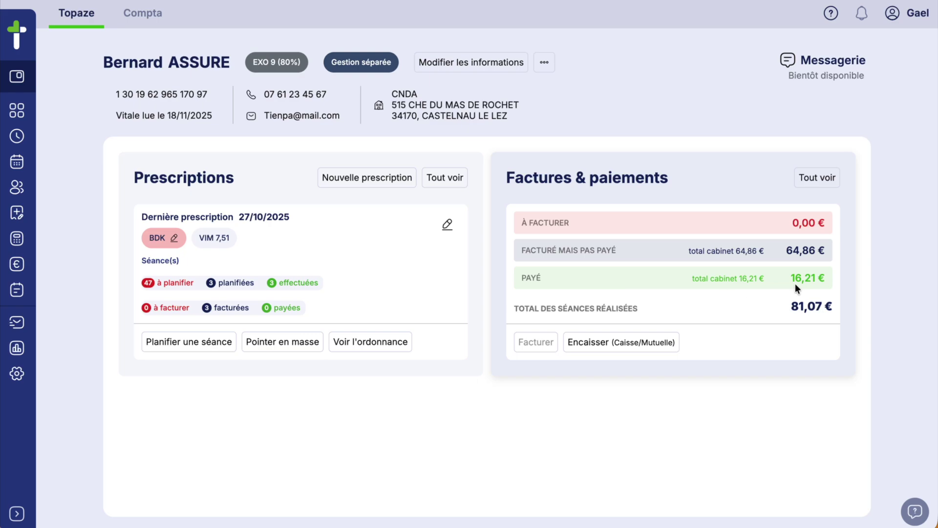
Examine the patient's full invoices and payments view, including the actions available for the paper invoice and its prescription
left_click(810, 181)
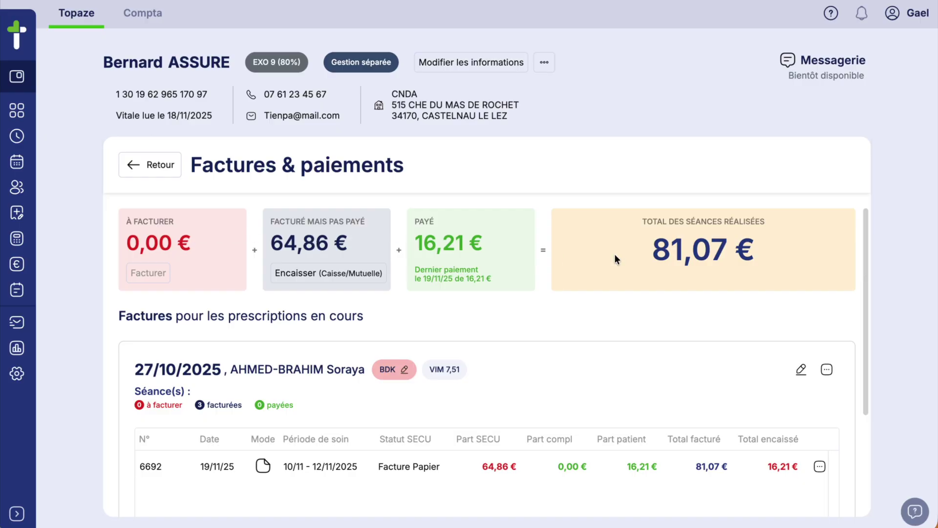
scroll(618, 320, "down", 3)
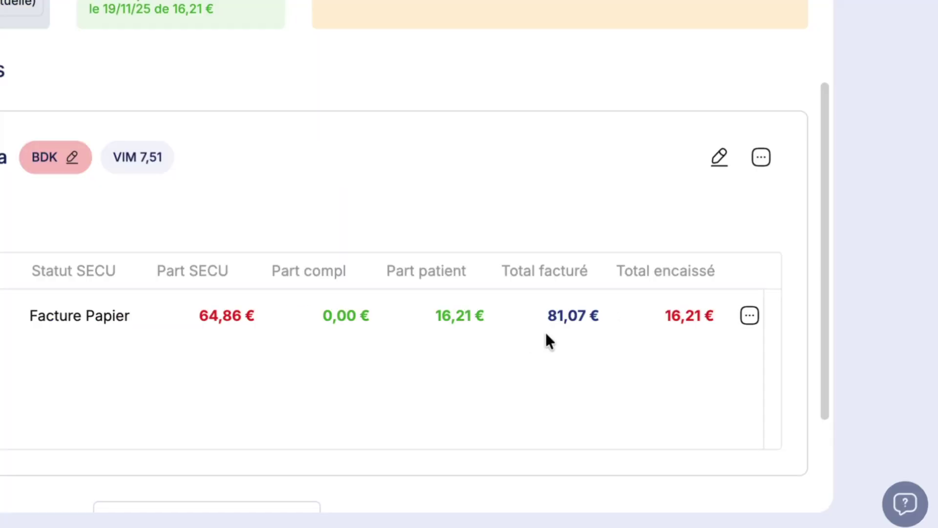
left_click(819, 396)
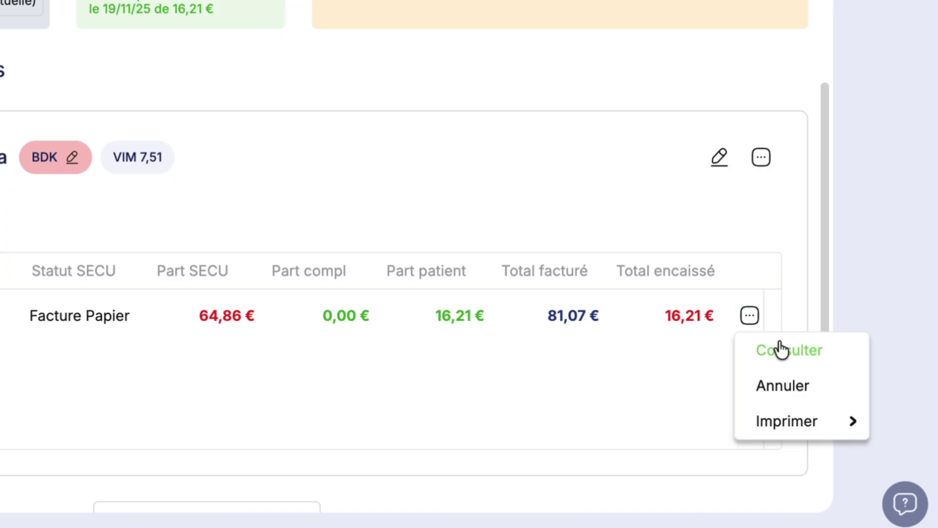
mouse_move(792, 428)
left_click(719, 156)
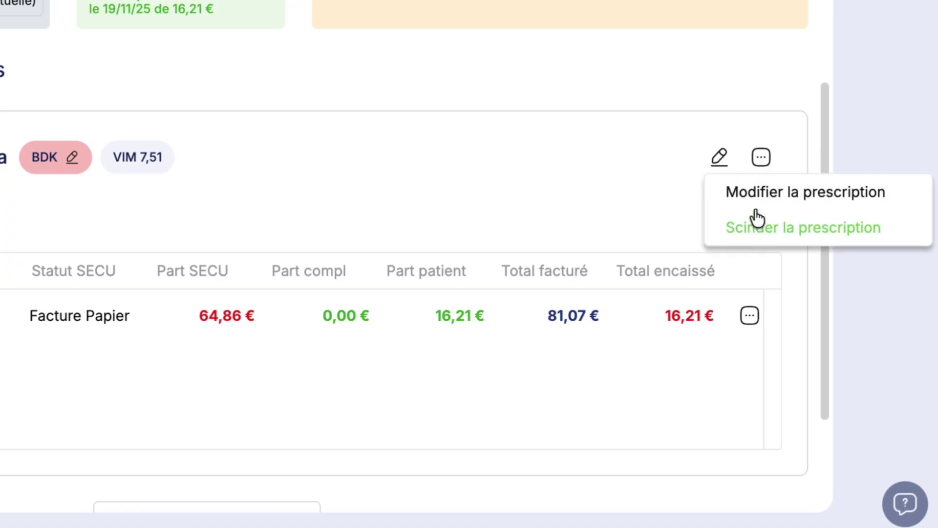
left_click(762, 158)
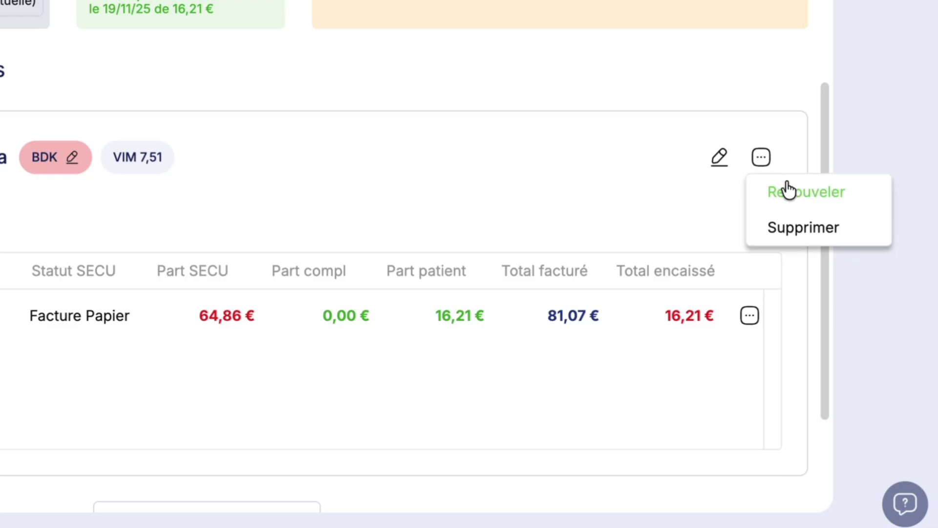